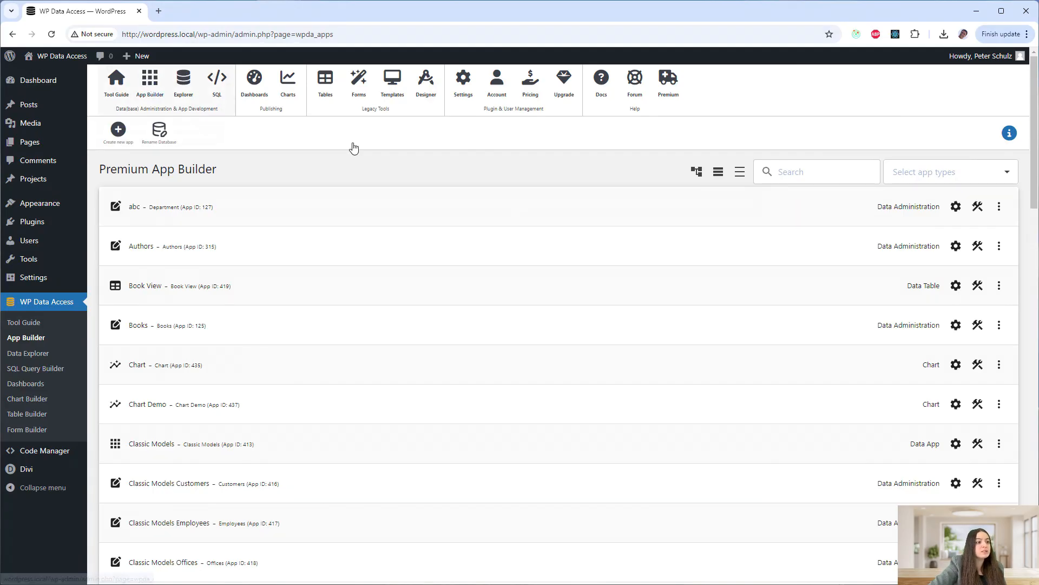
Search the app list for "aaa" and clear the search
left_click(820, 172)
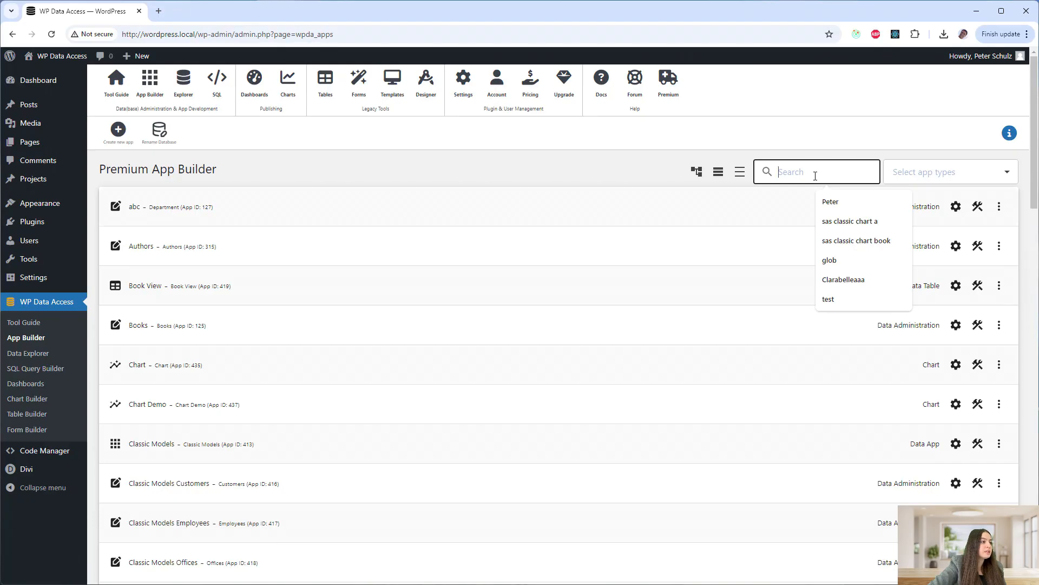
type("aaa")
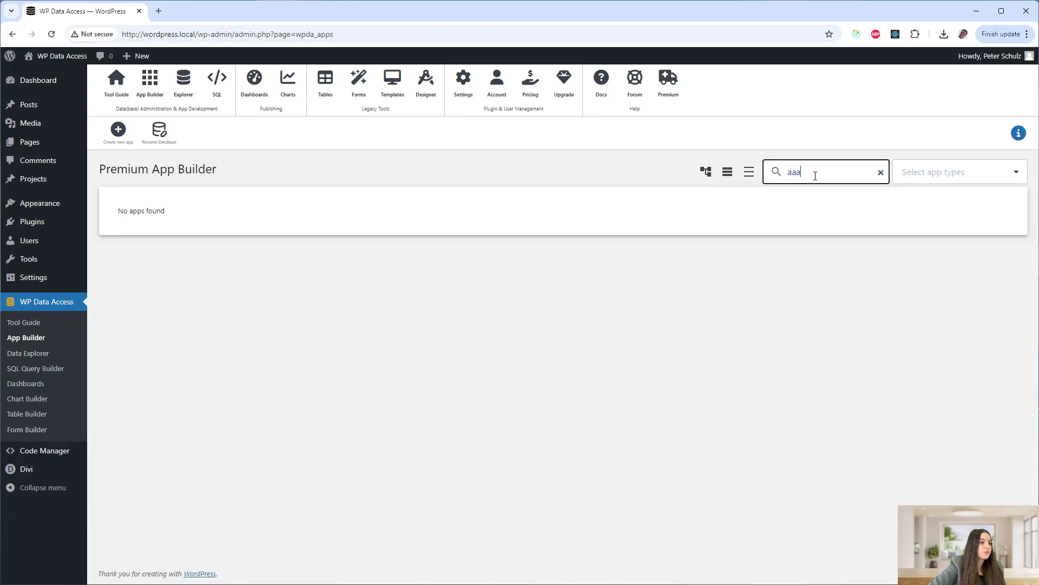
left_click(881, 172)
Filter the app list by the Chart, Registration Form and Data App types, and clear the filter
left_click(953, 173)
left_click(910, 197)
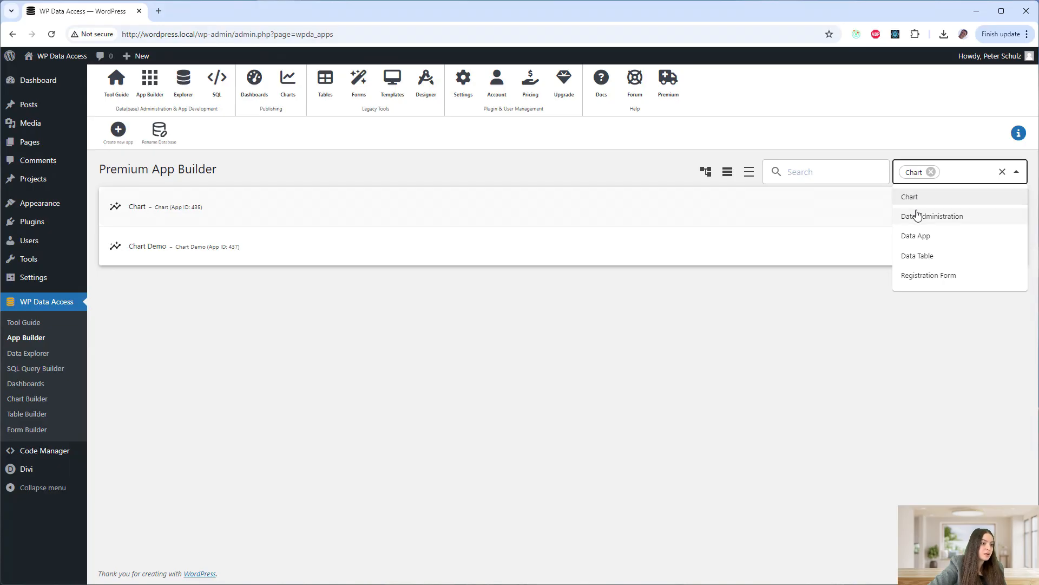
left_click(930, 278)
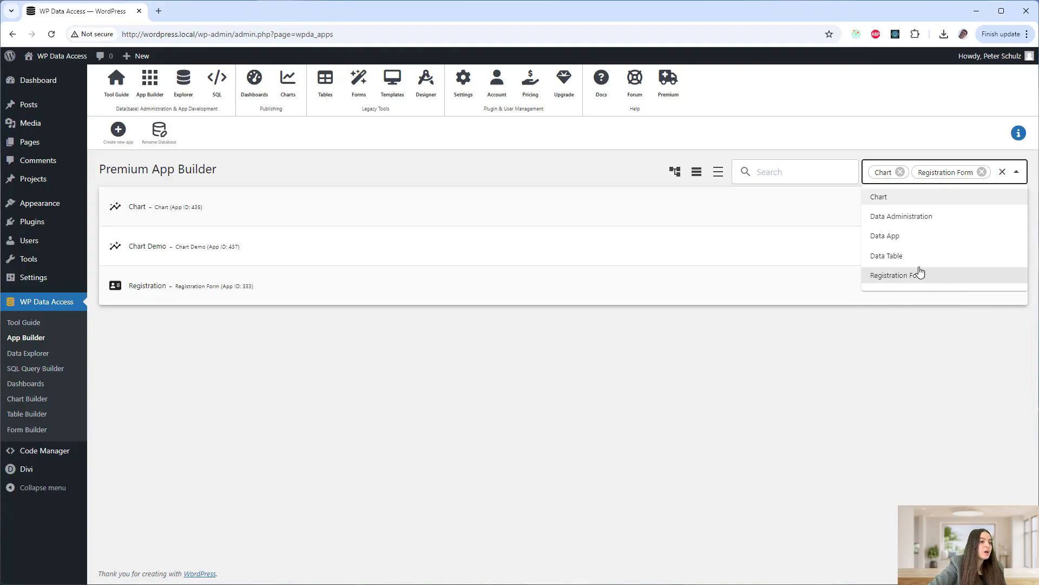
left_click(904, 240)
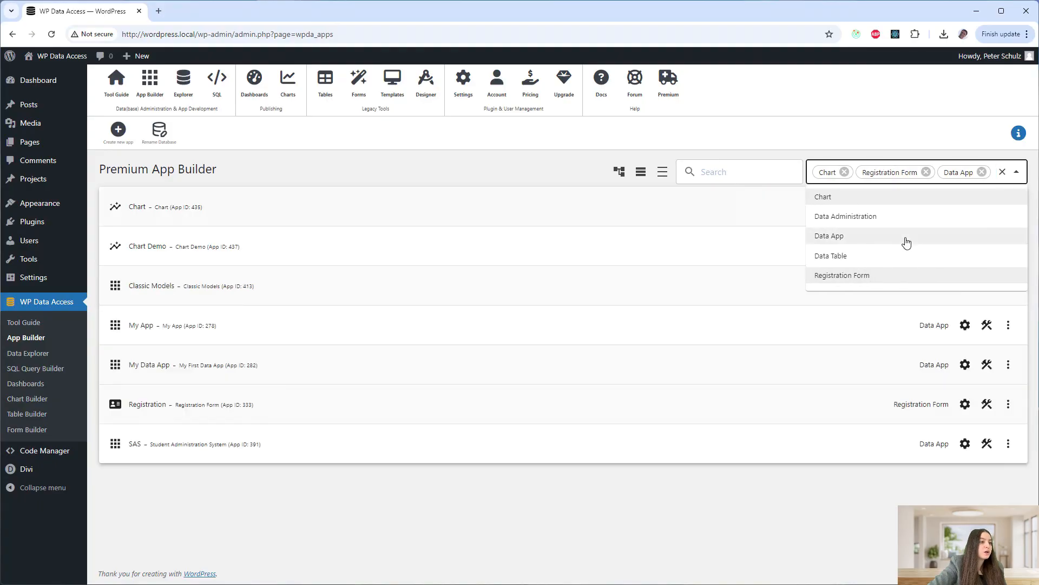
left_click(983, 173)
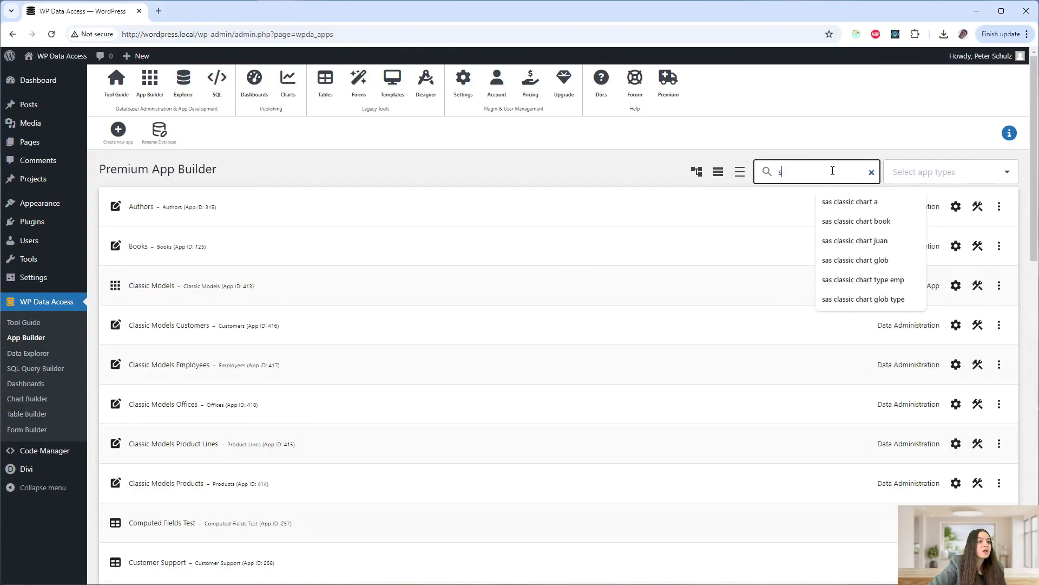
Search the app list for "sas classic demo -chart", combining several terms and excluding chart apps
type("as")
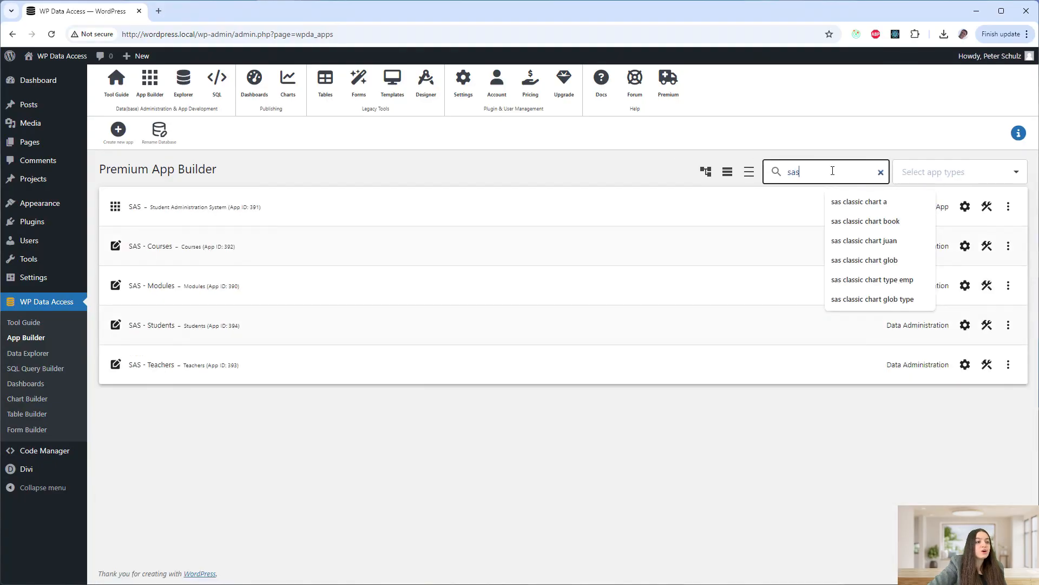
type(" classic")
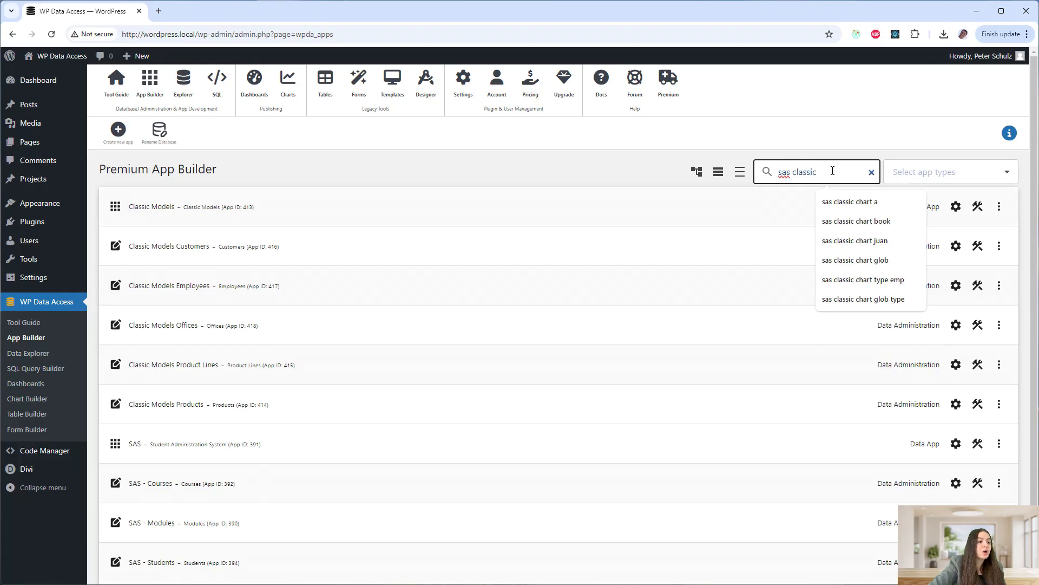
type(" demo")
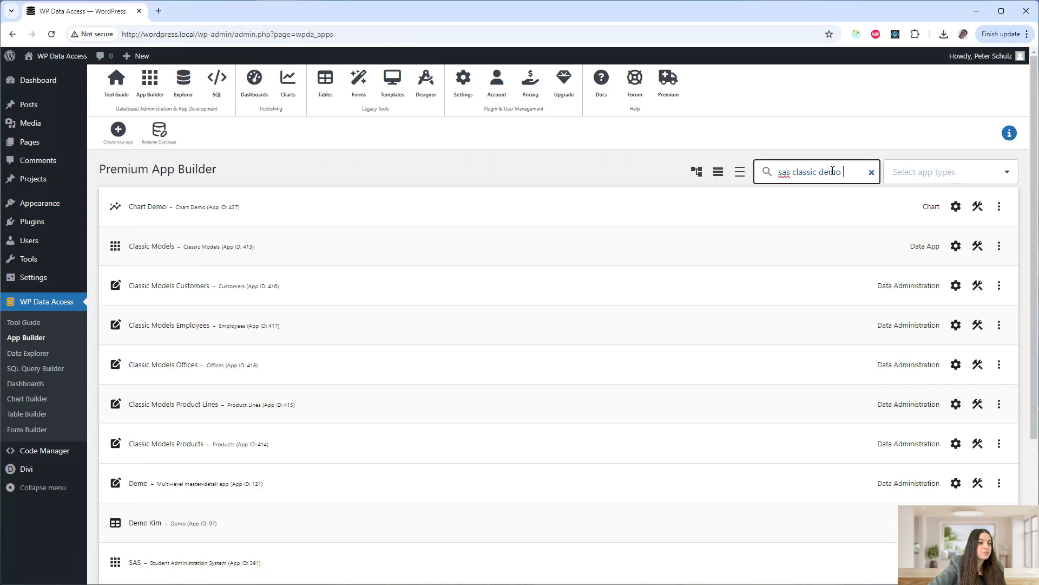
type("-chart")
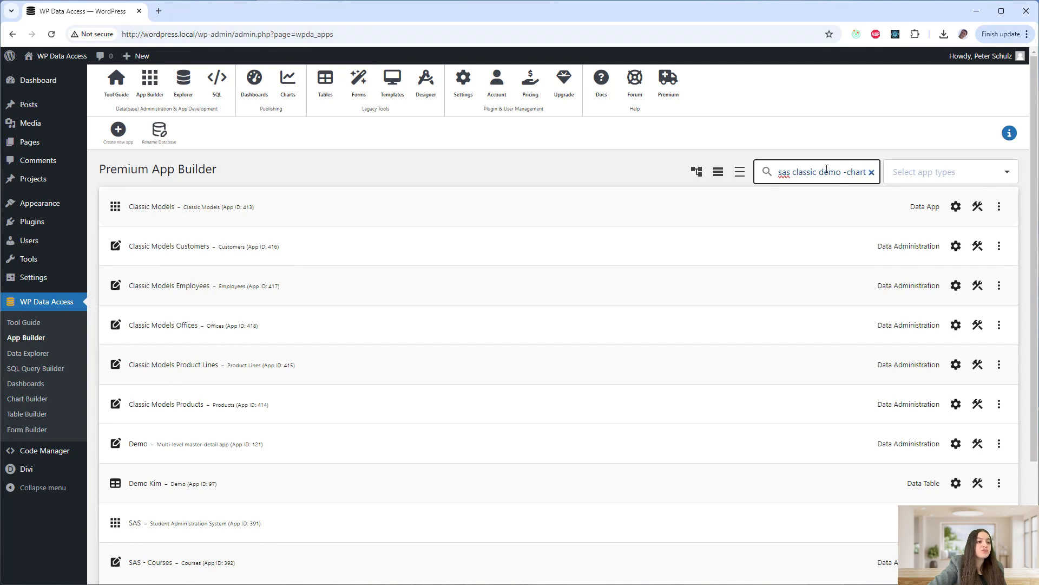
Compare the flat list with App View, leave the app list in App View, and cycle through the row densities
left_click(699, 174)
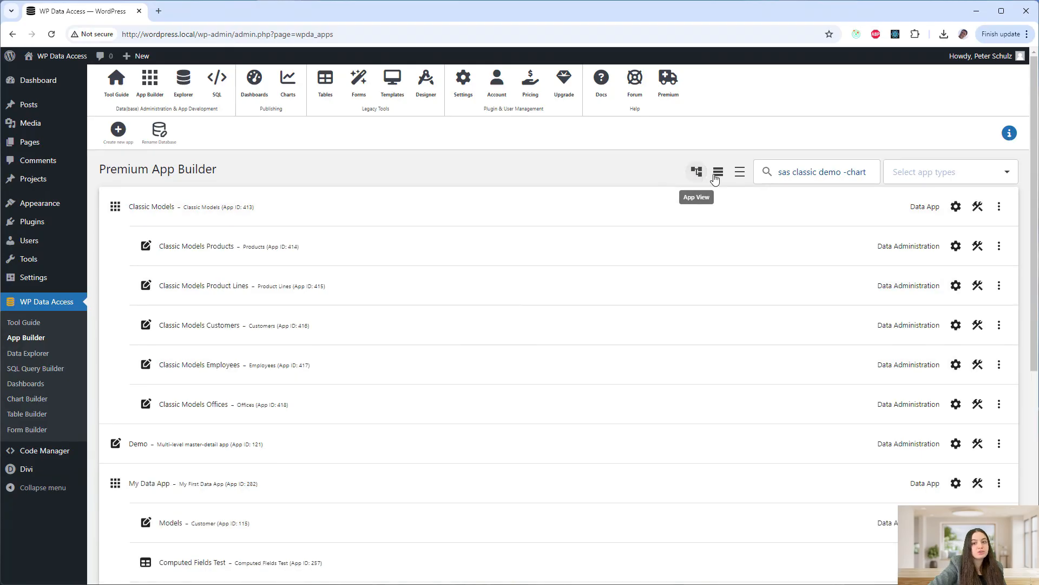
left_click(715, 176)
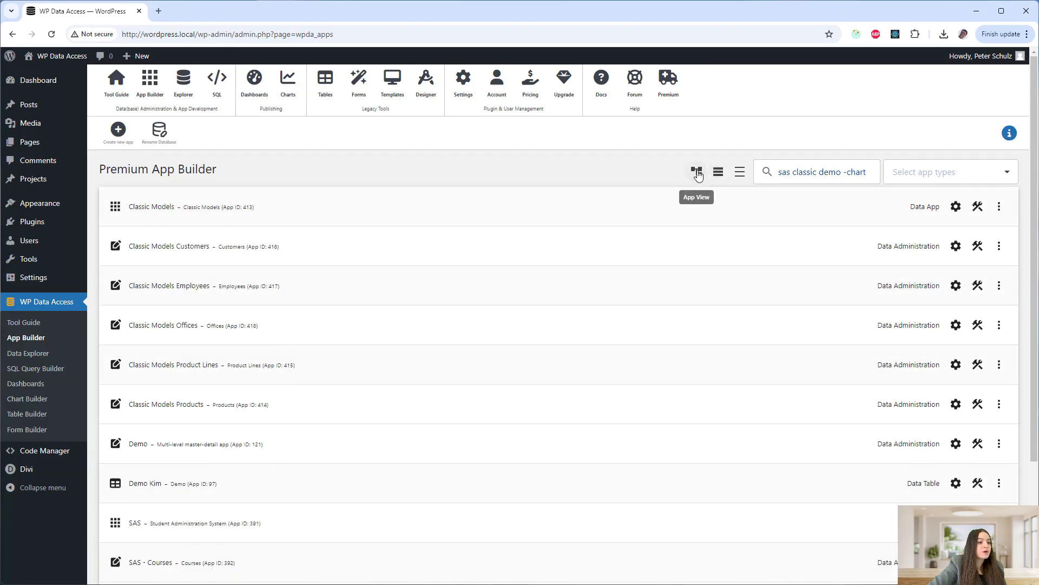
left_click(696, 173)
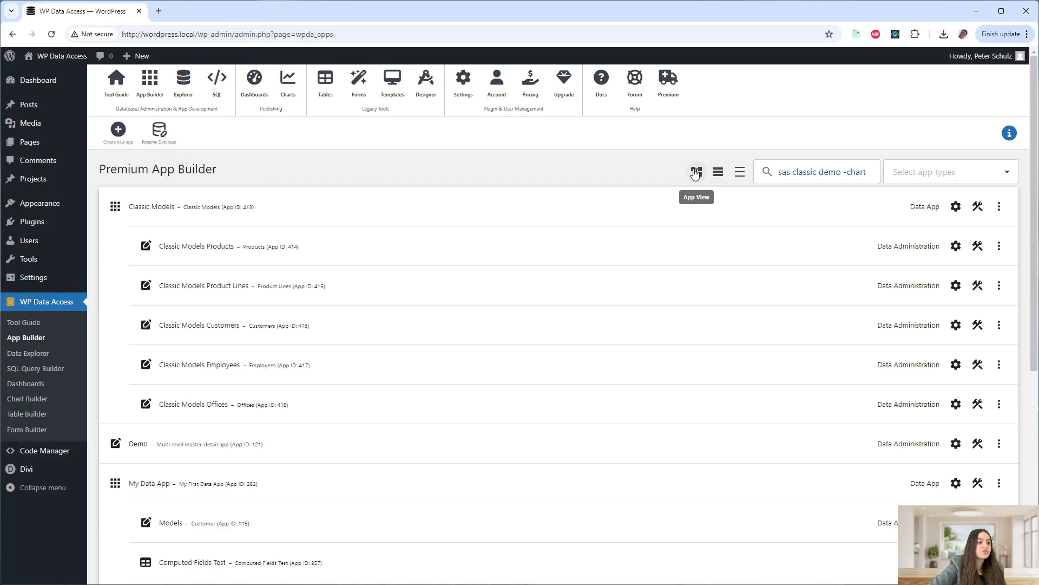
left_click(740, 173)
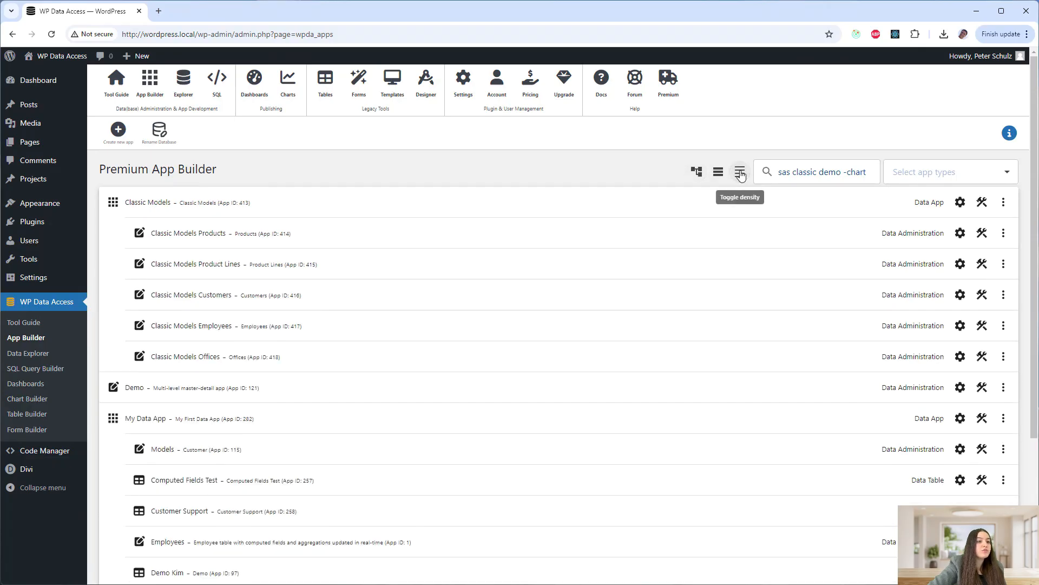
left_click(740, 173)
left_click(740, 174)
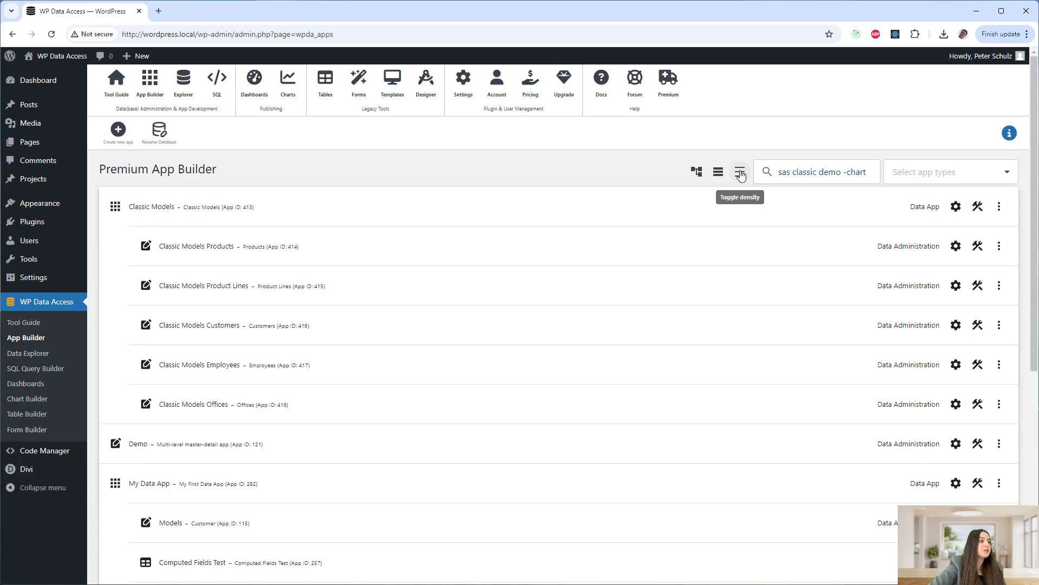
Create a new app of type Data Administration and start its wizard
left_click(118, 131)
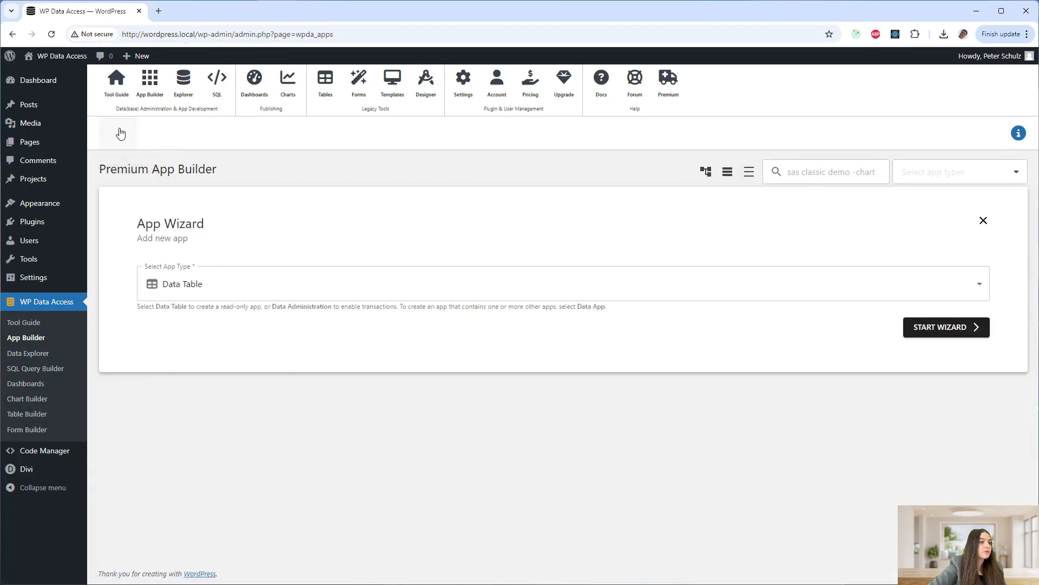
left_click(230, 288)
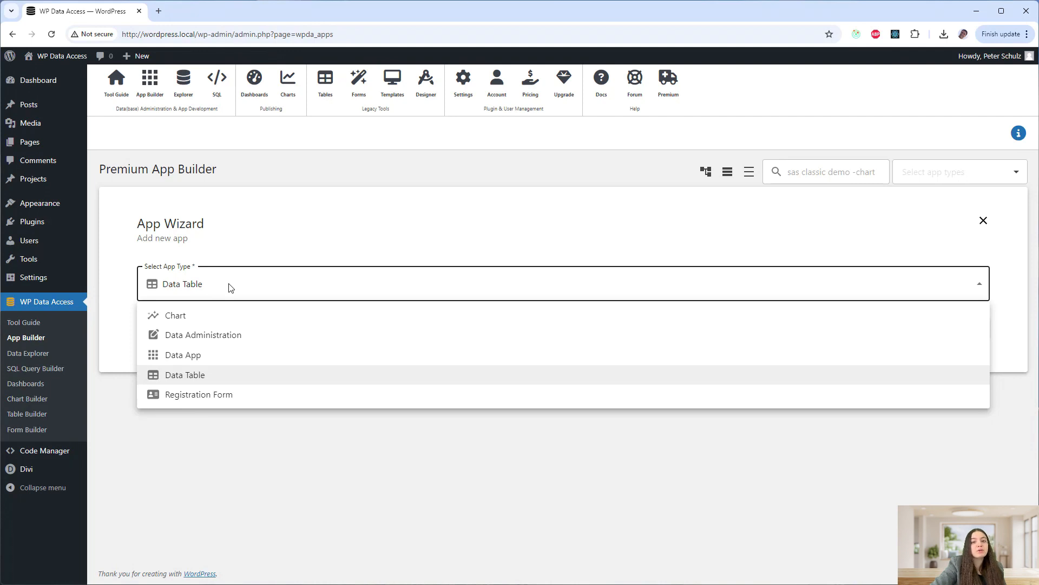
left_click(241, 336)
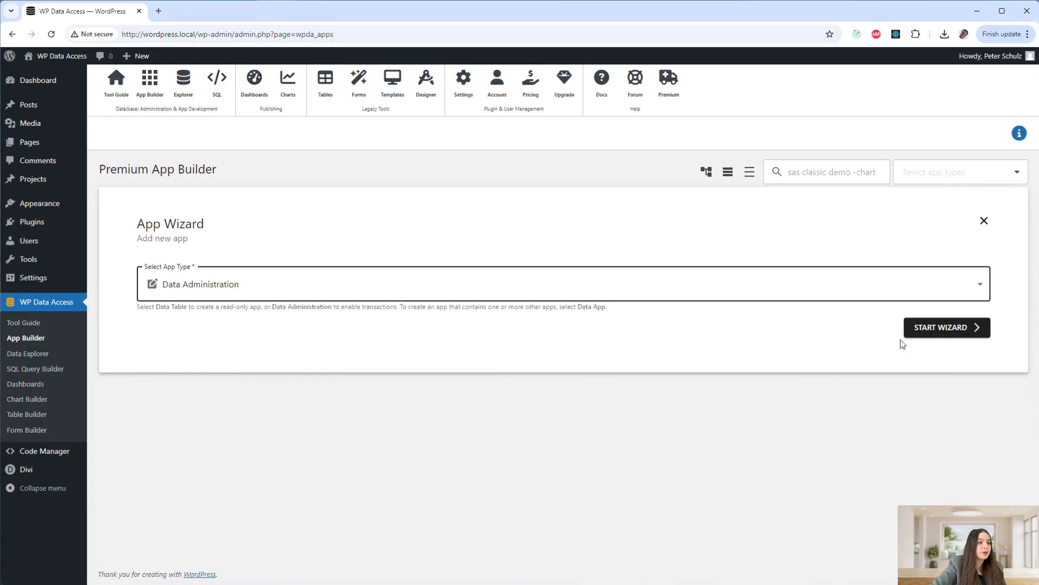
left_click(939, 330)
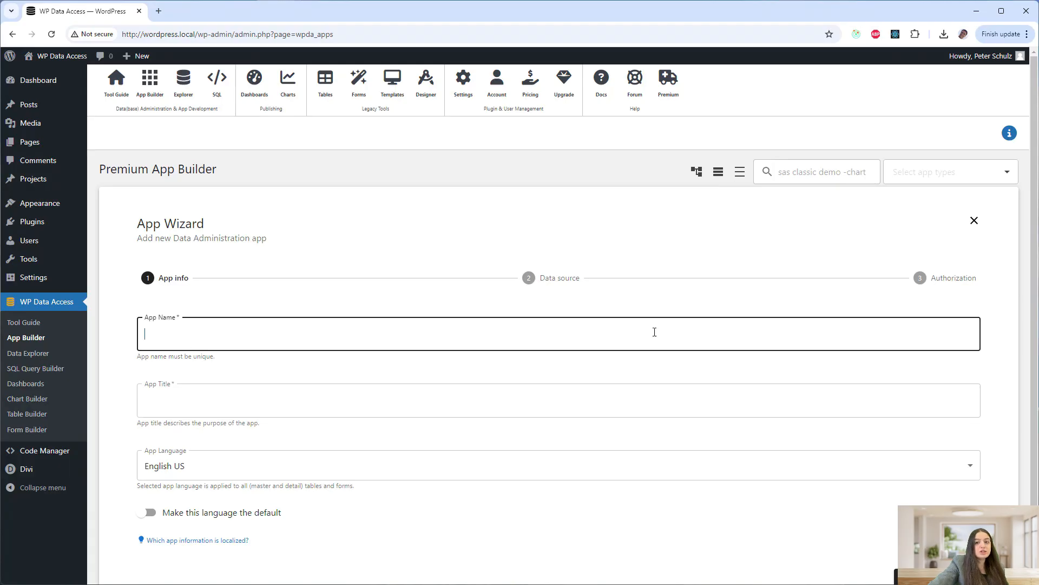
Enter App Builder Demo as both the app name and the app title
type("App Build")
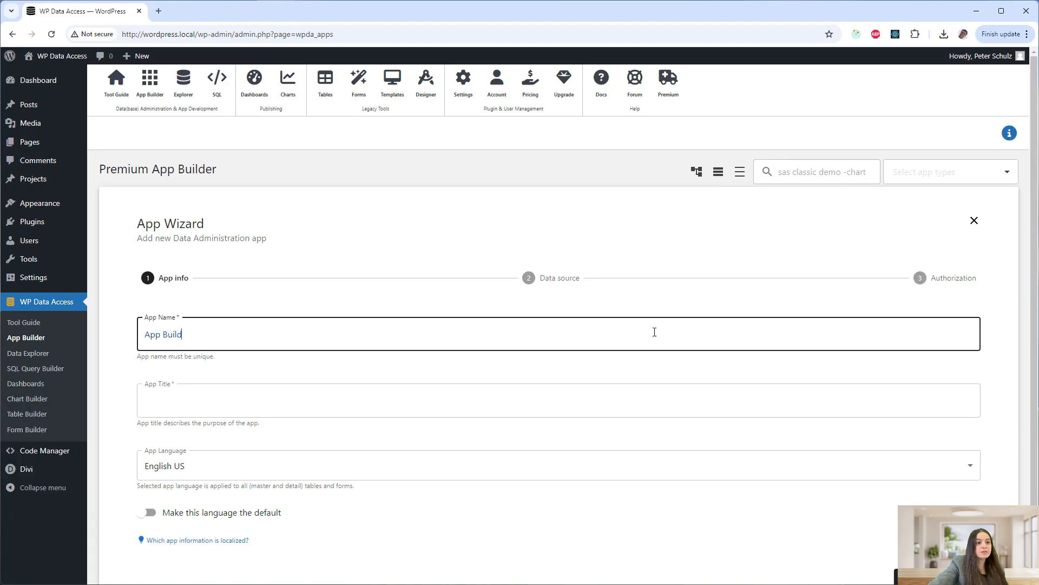
type("er Demo")
key("ctrl+a")
key("ctrl+c")
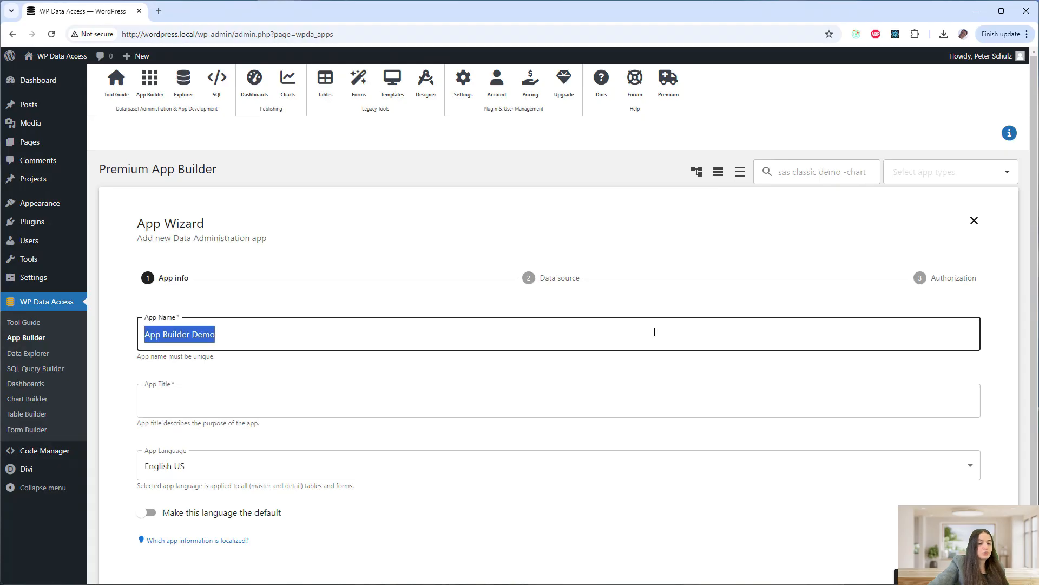
key("Tab")
key("ctrl+v")
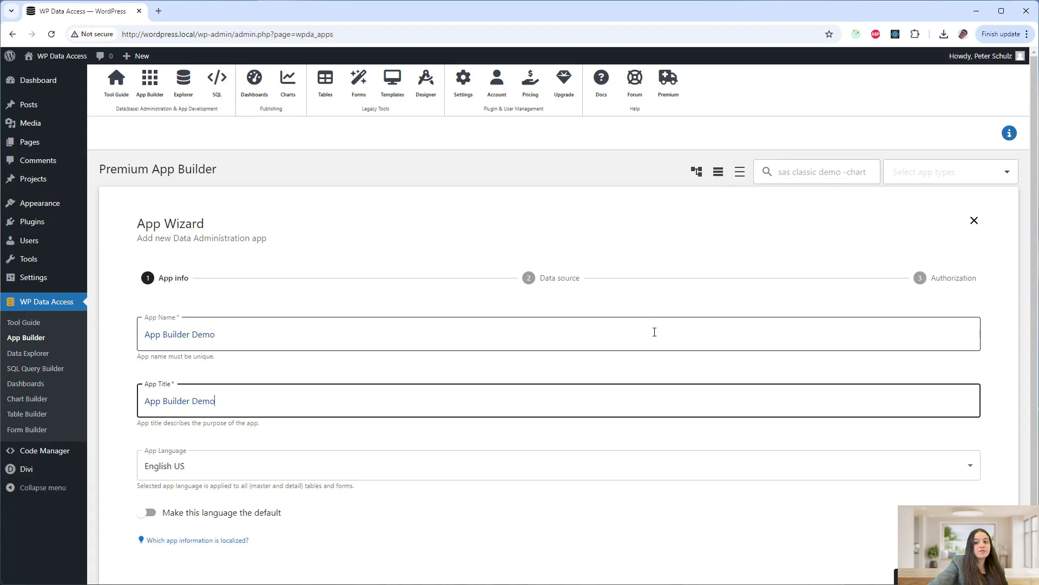
Choose English US as the app language and continue to the data source settings
left_click(639, 464)
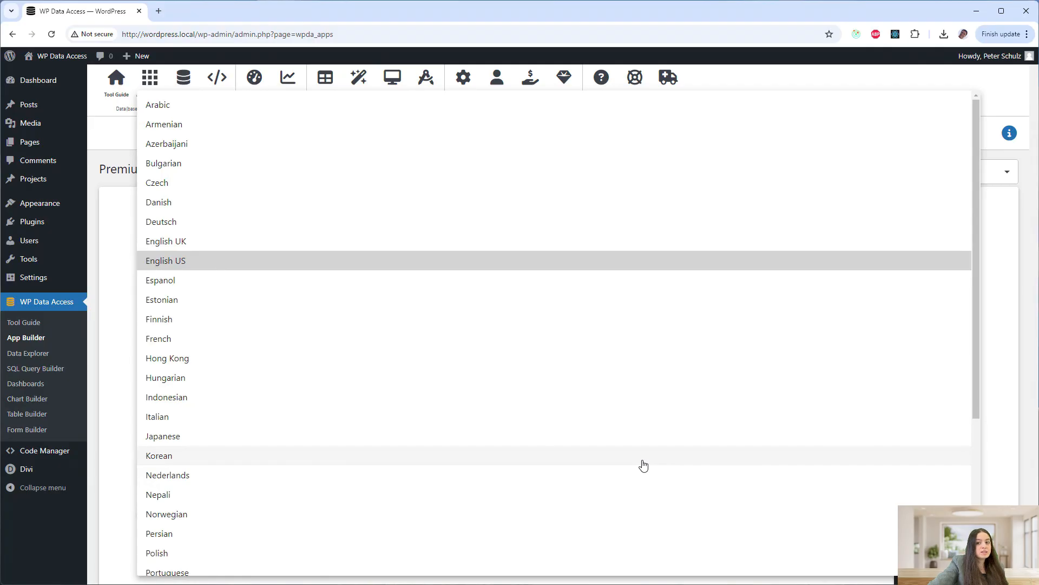
left_click(492, 261)
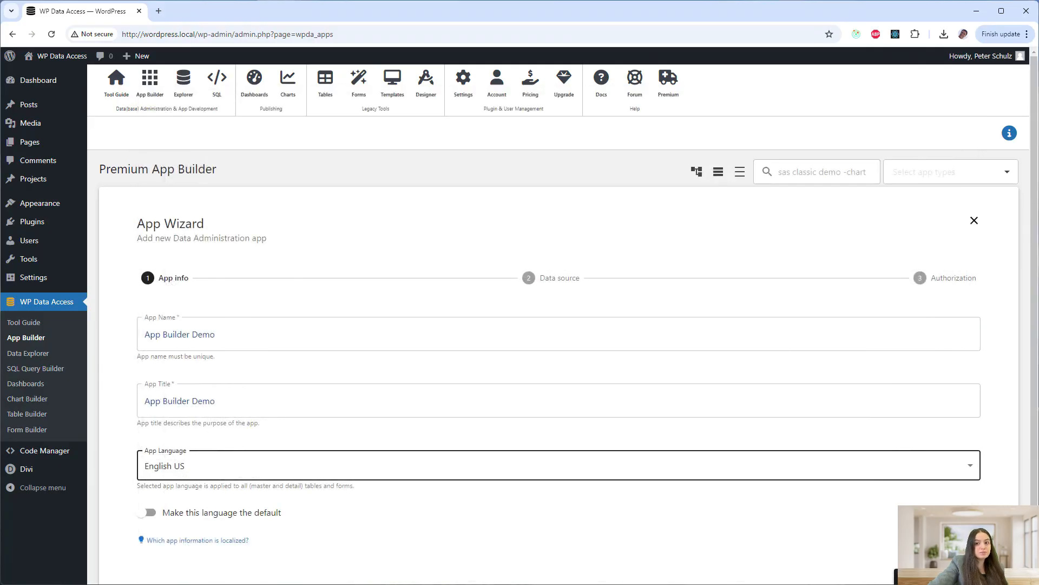
left_click(937, 577)
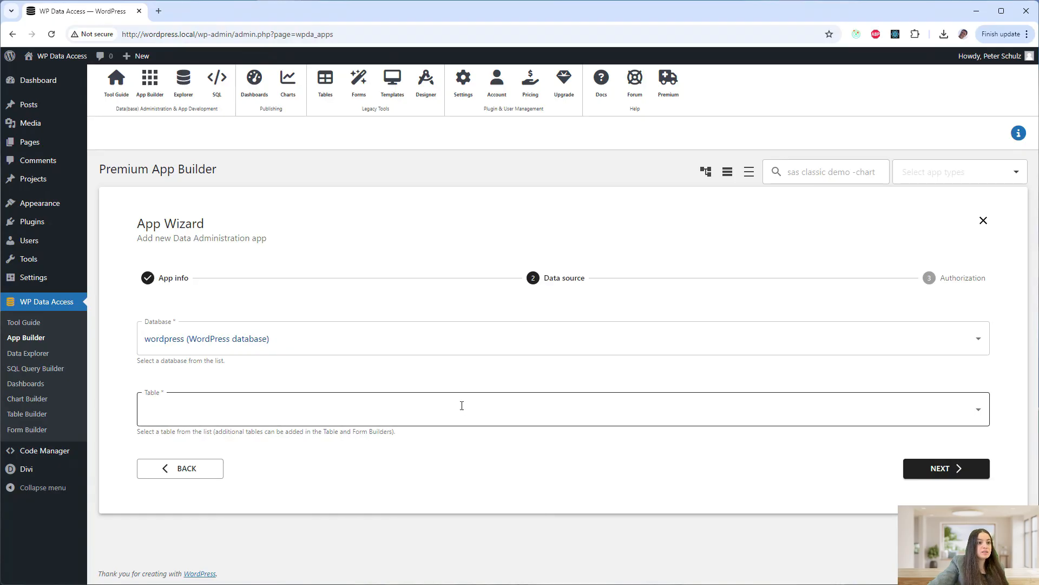
Look through the databases available as the app's data source, keeping the WordPress database selected
left_click(460, 334)
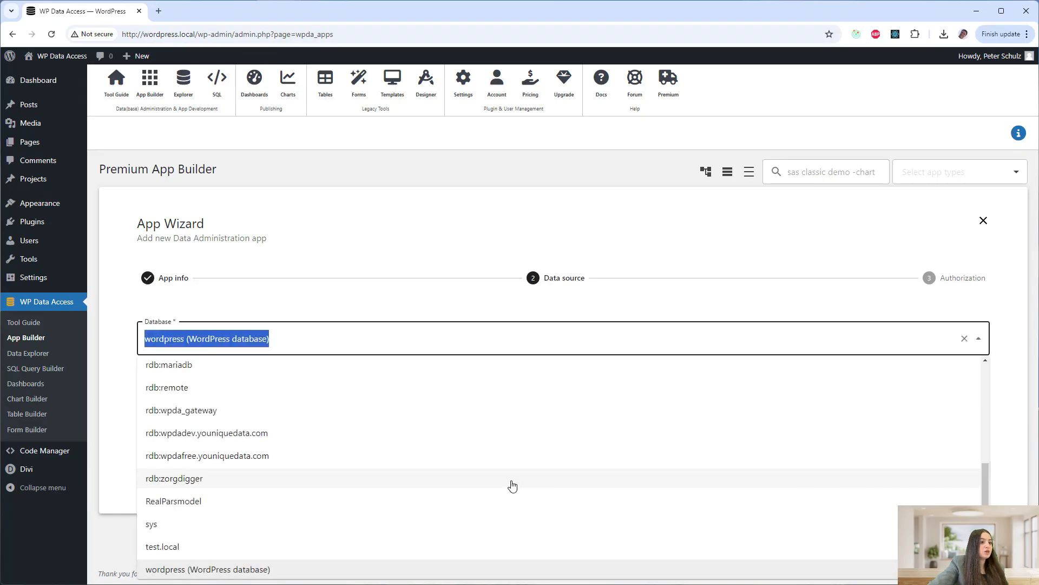
scroll(513, 482, "down", 2)
scroll(514, 481, "up", 7)
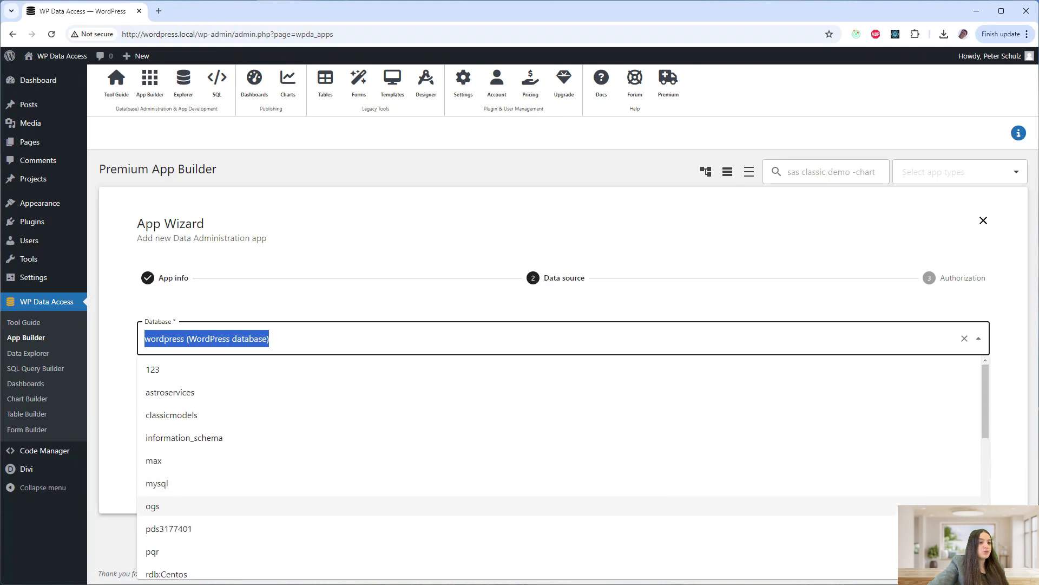
left_click(1009, 544)
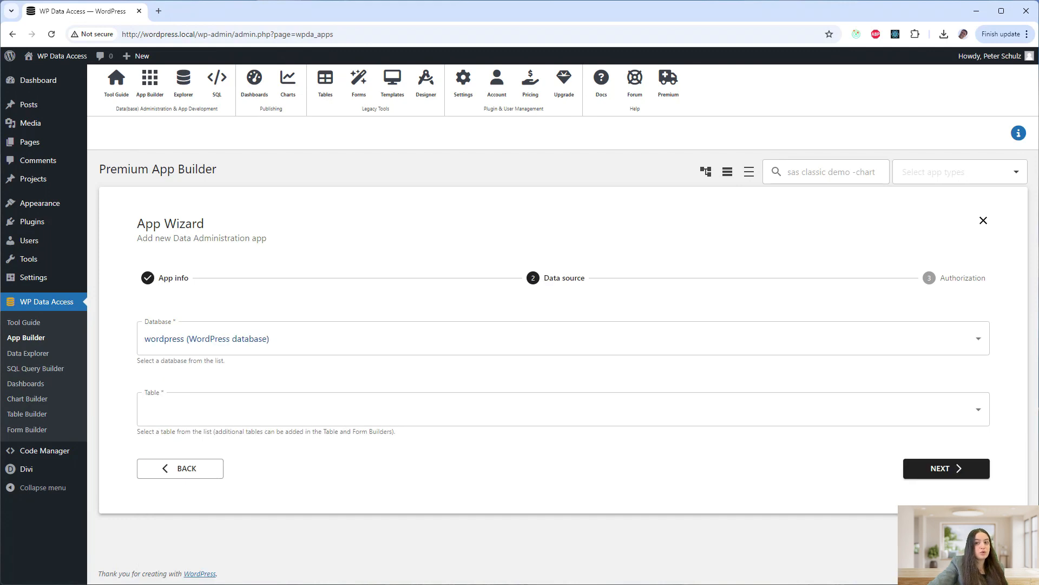
Choose the authors table from the WordPress database as the app's data source
left_click(522, 402)
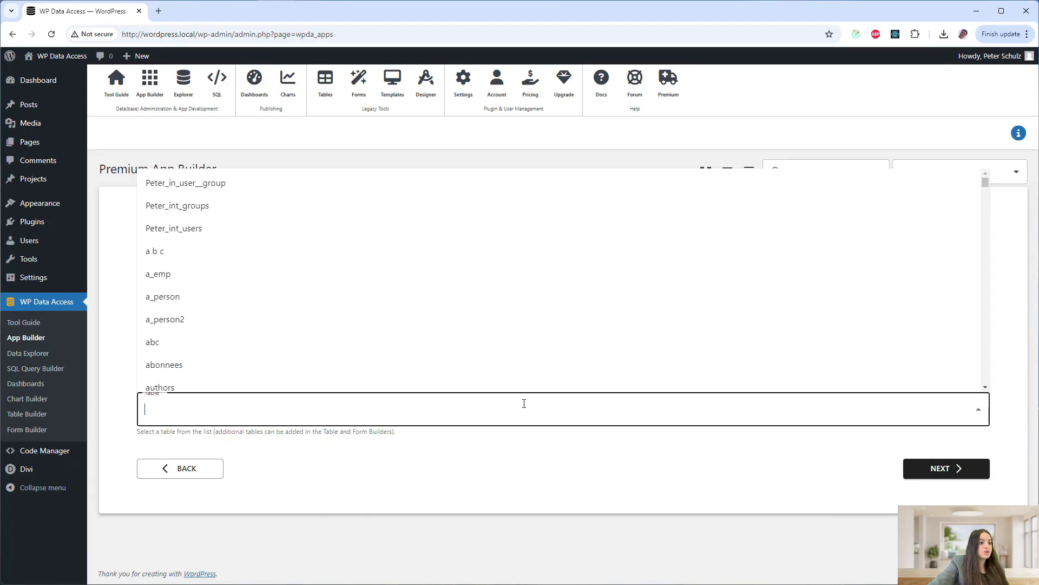
left_click(355, 371)
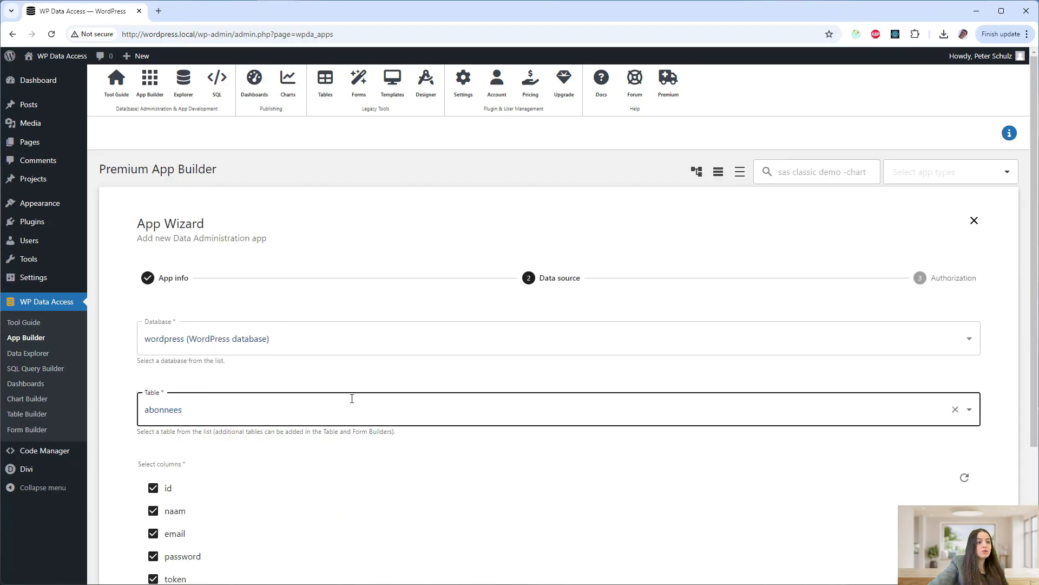
left_click(355, 400)
key("Home")
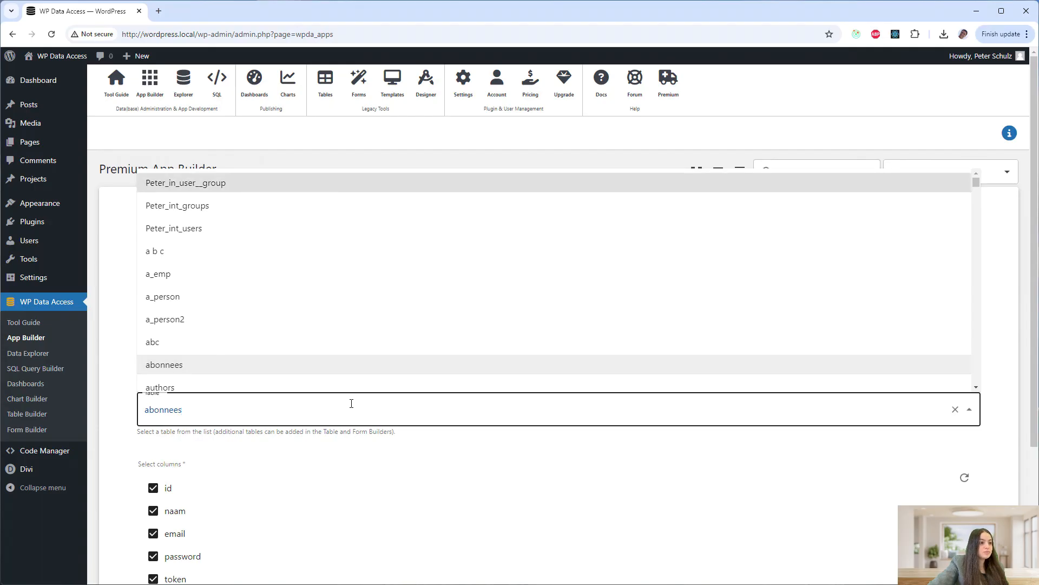
key("BackSpace")
key("BackSpace")
key("BackSpace")
key("BackSpace")
key("BackSpace")
key("BackSpace")
key("BackSpace")
key("BackSpace")
type("a")
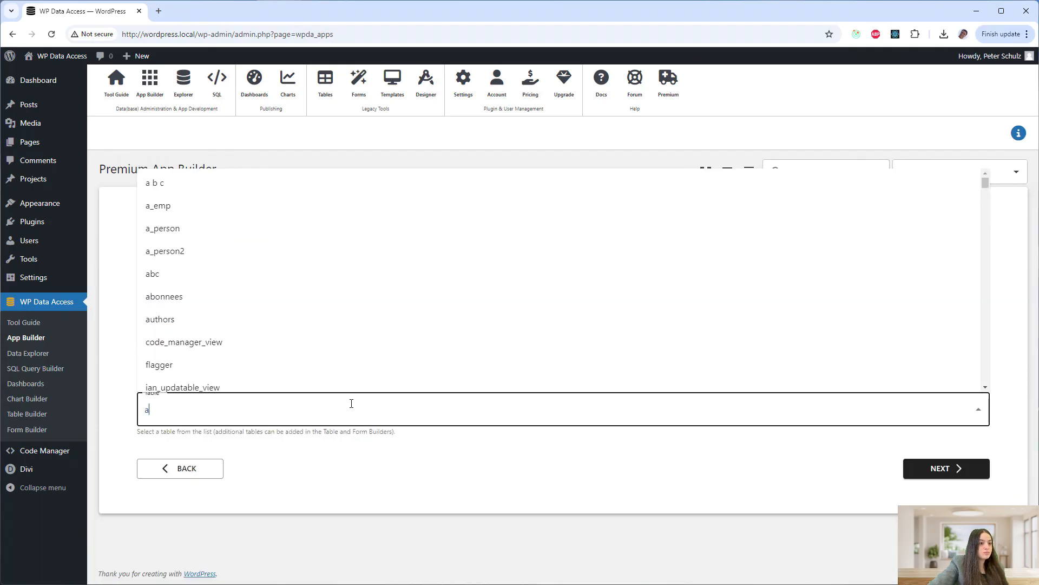
type("utho")
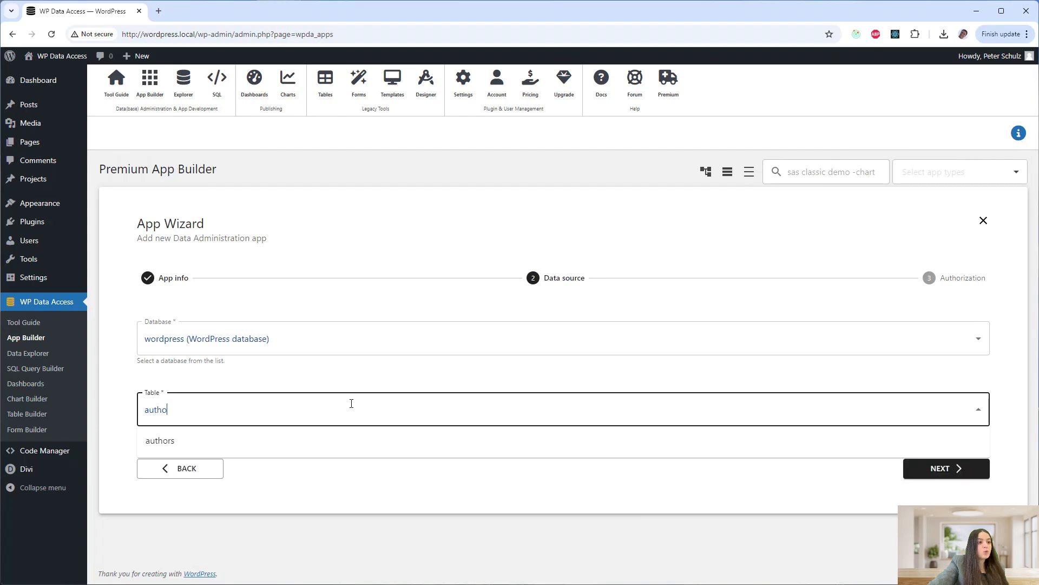
key("Return")
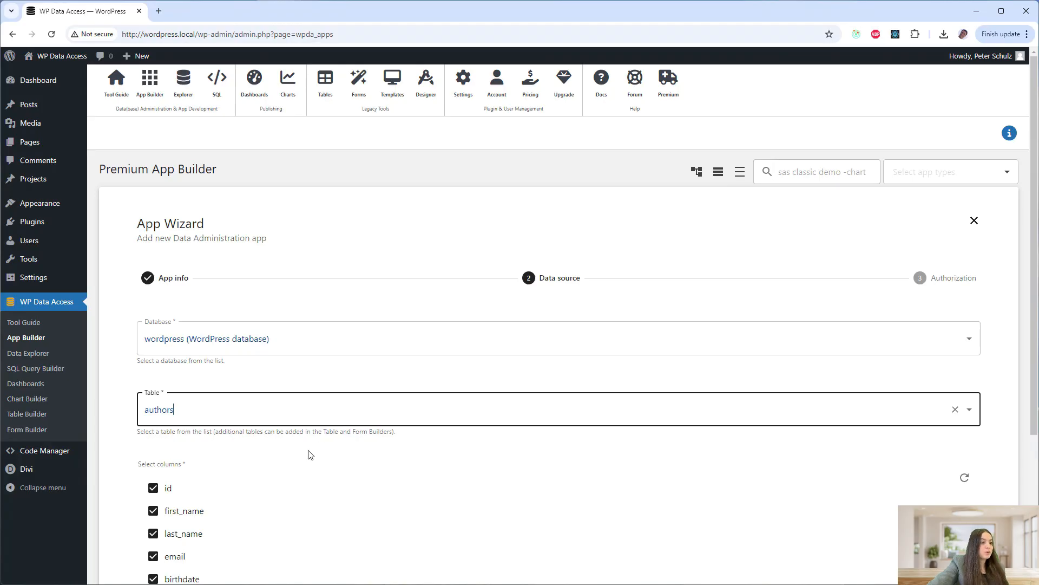
Exclude the added column from the columns selected for the authors table
scroll(306, 471, "down", 4)
left_click(179, 403)
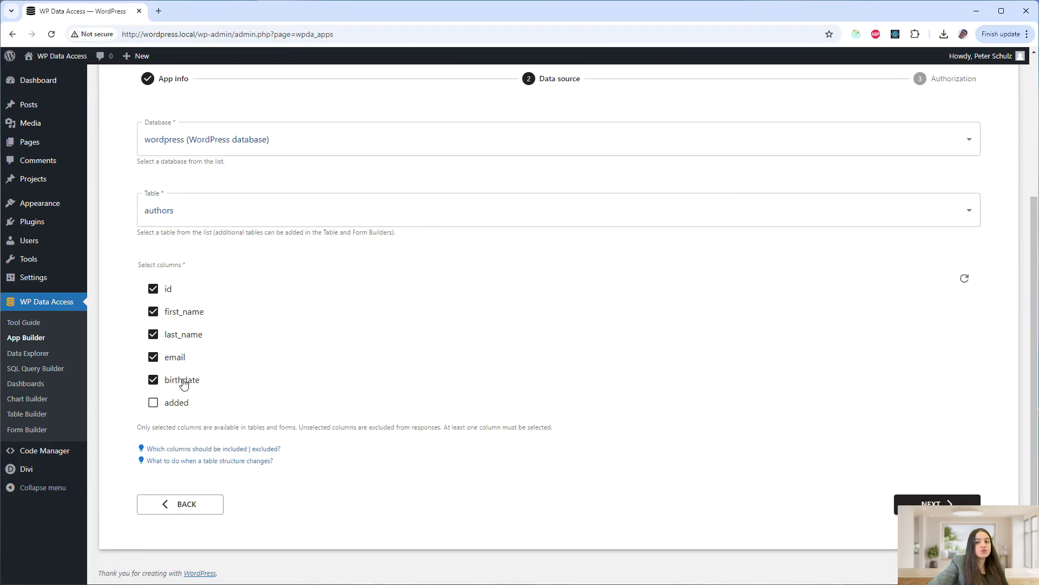
Include every column of the authors table, birthdate and added among them, and continue to the authorization settings
left_click(182, 381)
left_click(180, 405)
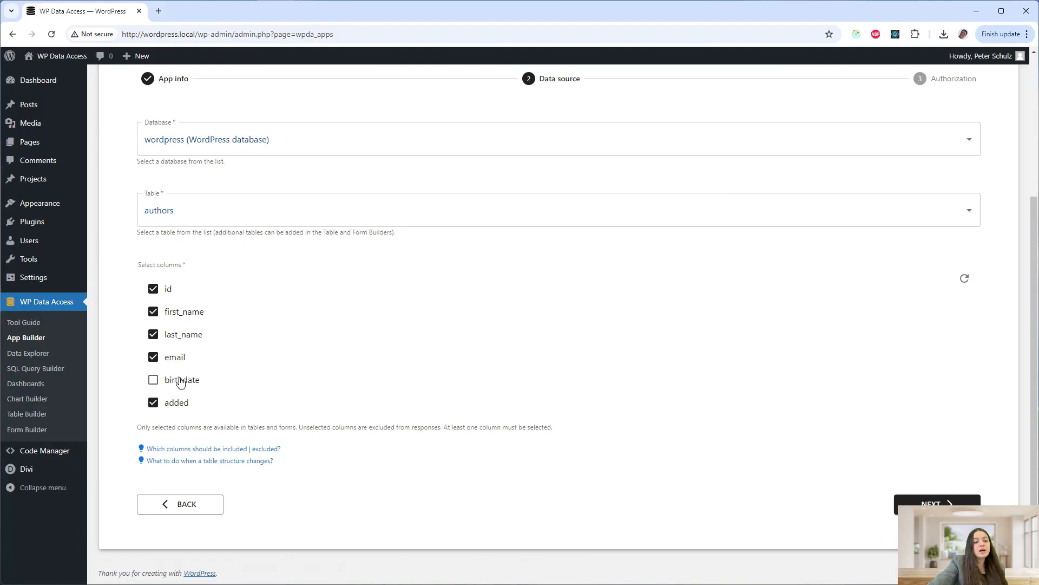
left_click(180, 381)
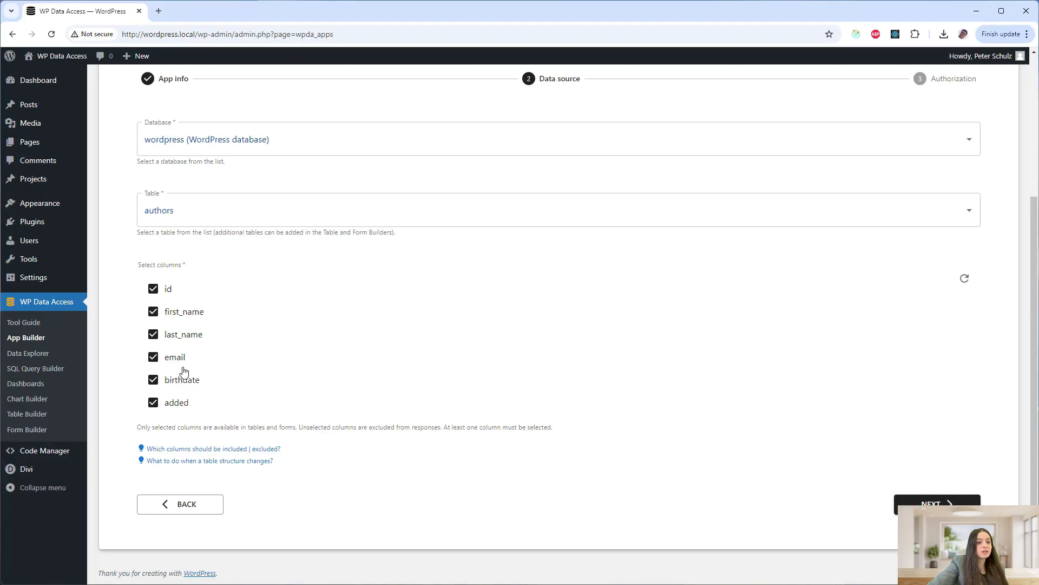
left_click(935, 503)
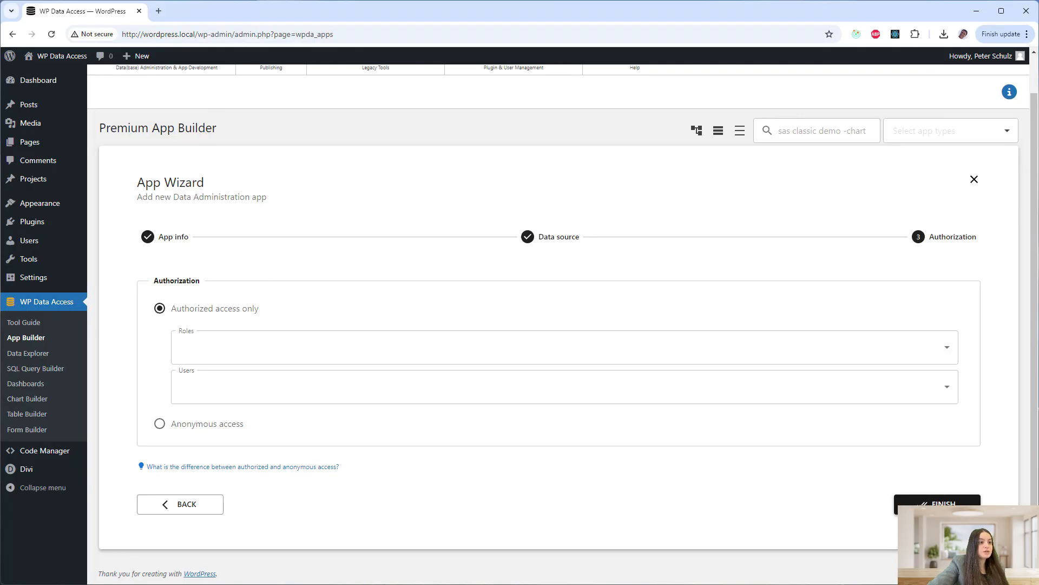
Restrict the app to authorized access only and authorize the Administrator and Editor roles
left_click(230, 432)
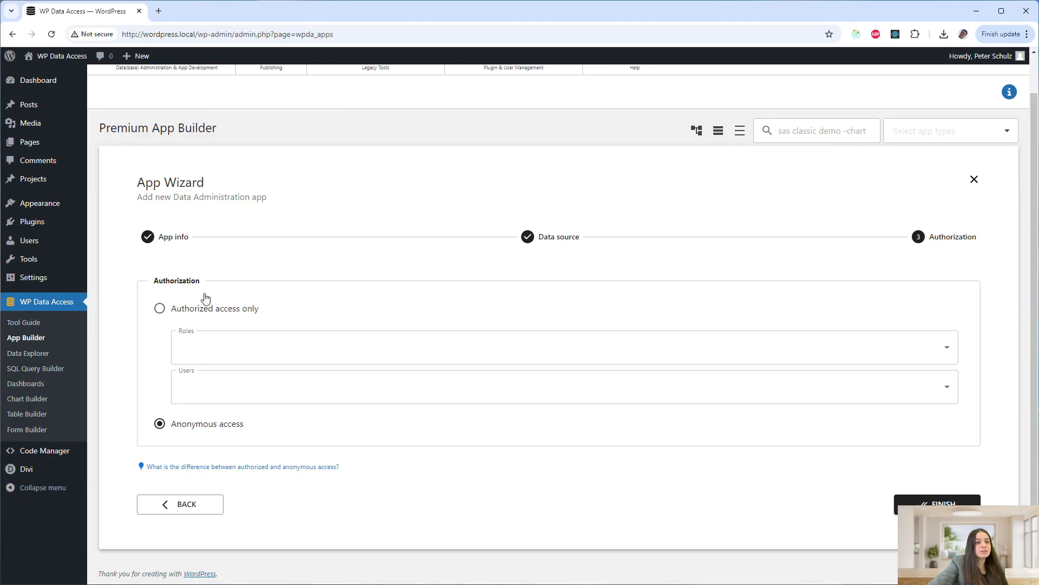
left_click(214, 314)
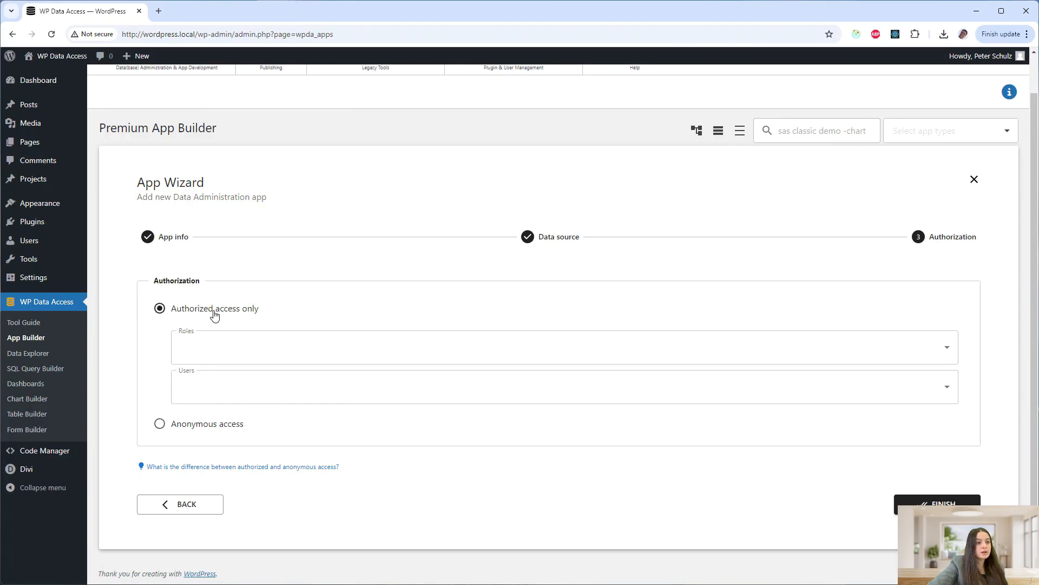
left_click(217, 344)
left_click(235, 382)
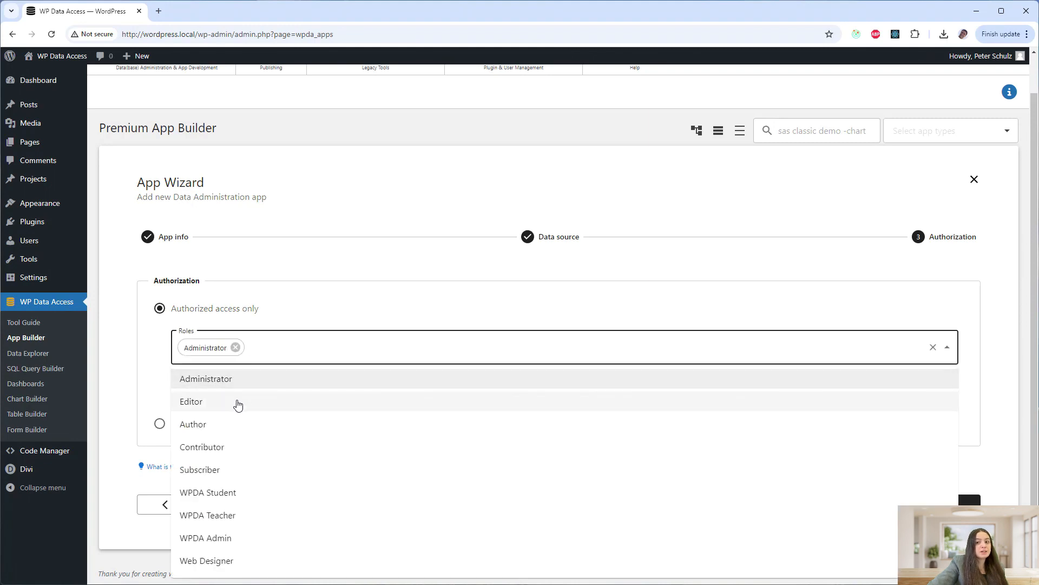
left_click(224, 401)
left_click(155, 367)
Authorize the admin account and one other named user, and finish creating the app
left_click(205, 384)
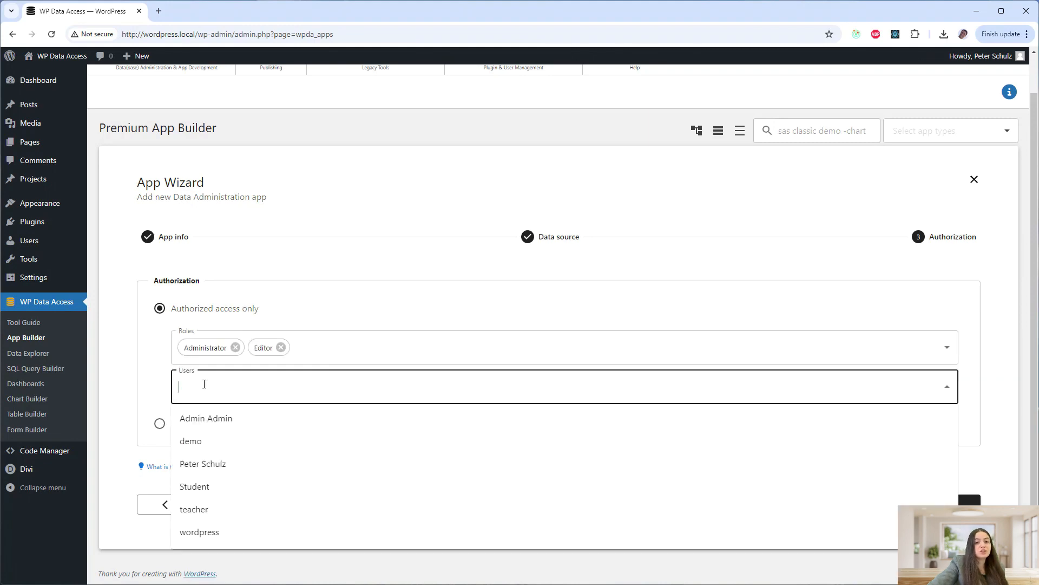
left_click(223, 422)
left_click(225, 464)
left_click(140, 396)
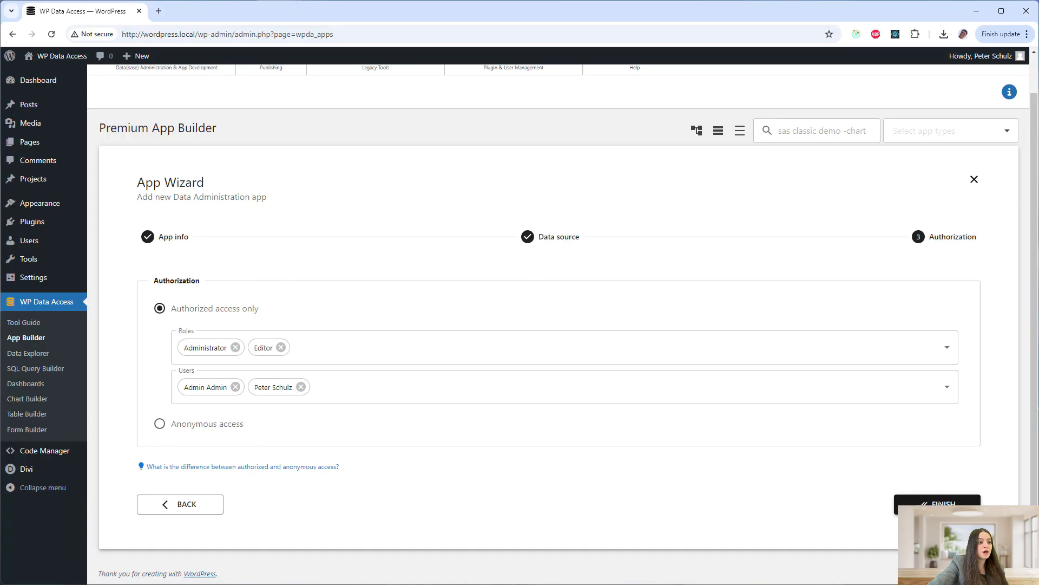
left_click(939, 503)
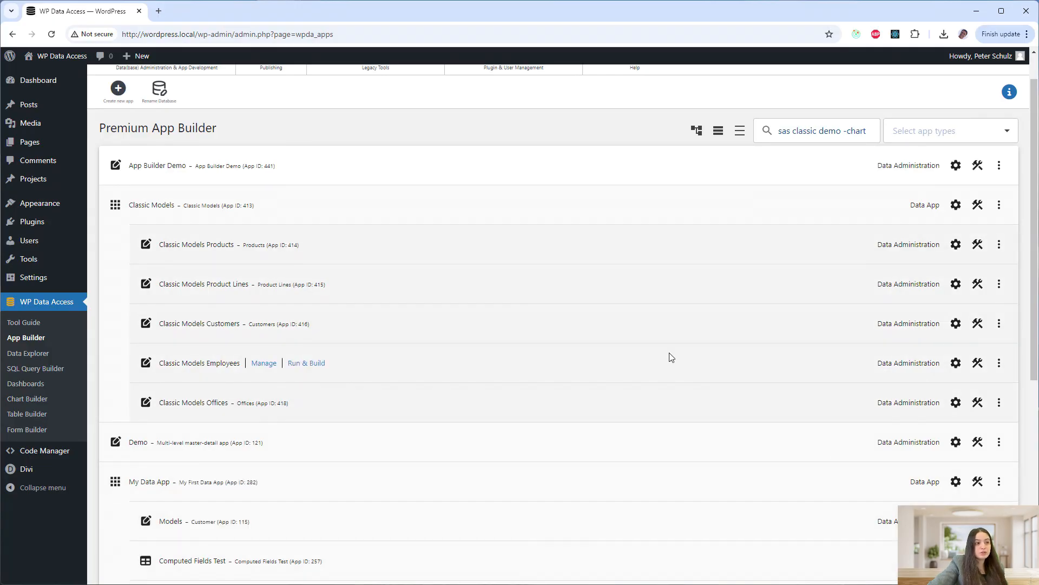
Look through App Builder Demo's management settings for app info, data source, front-end access and back-end access
scroll(669, 347, "up", 1)
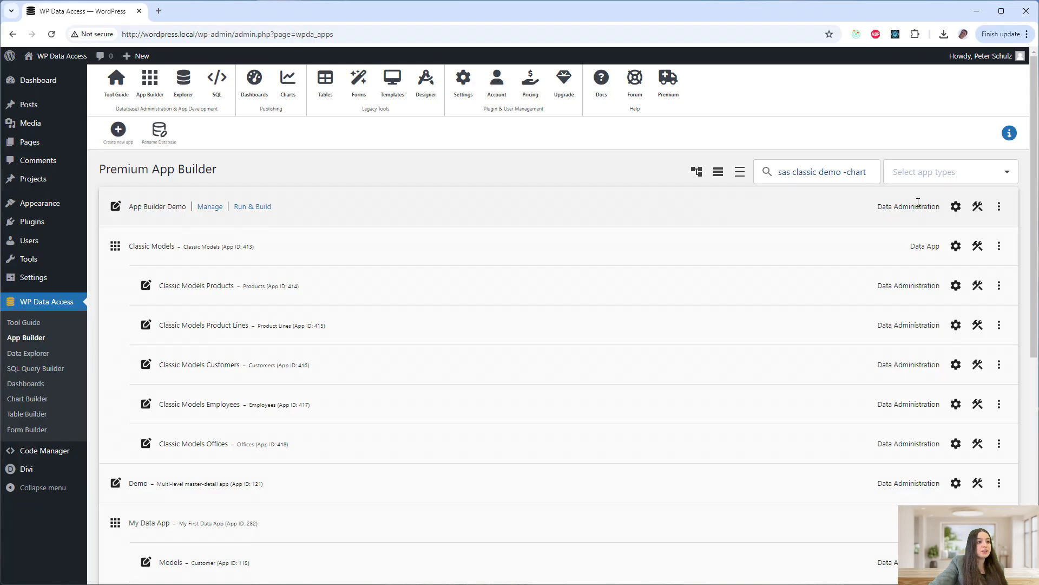
left_click(956, 207)
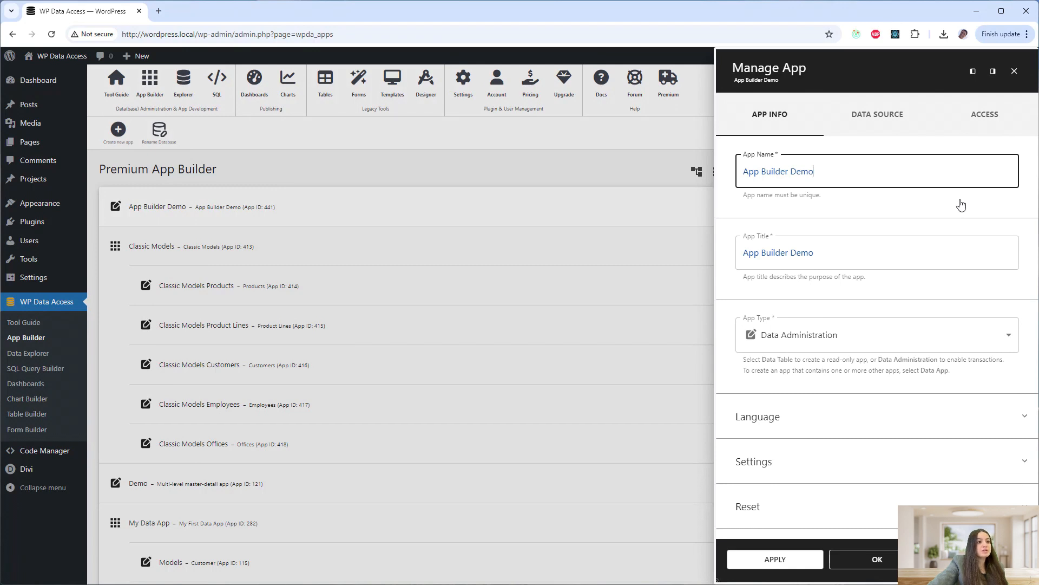
left_click(870, 128)
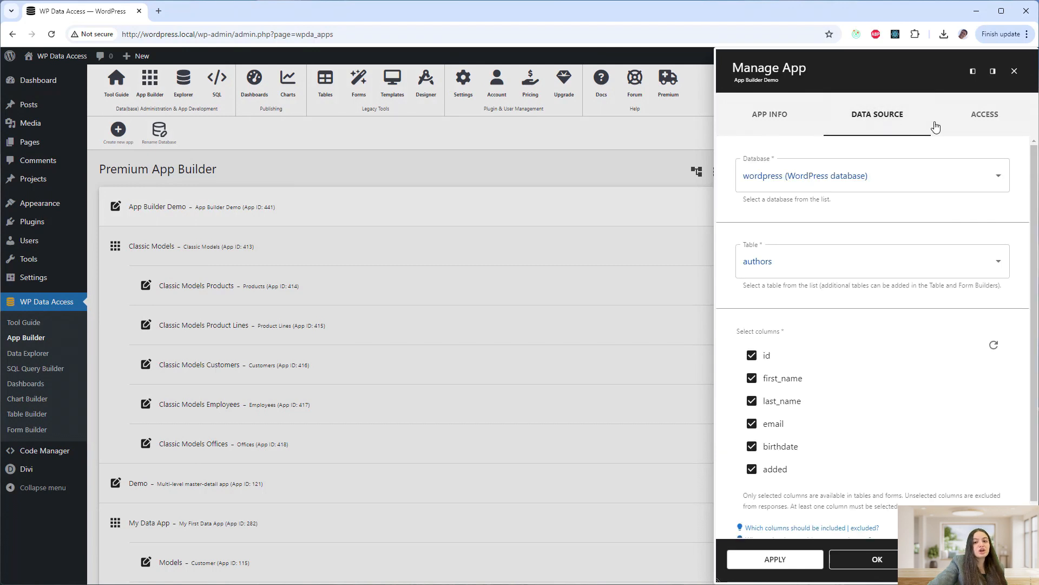
left_click(996, 123)
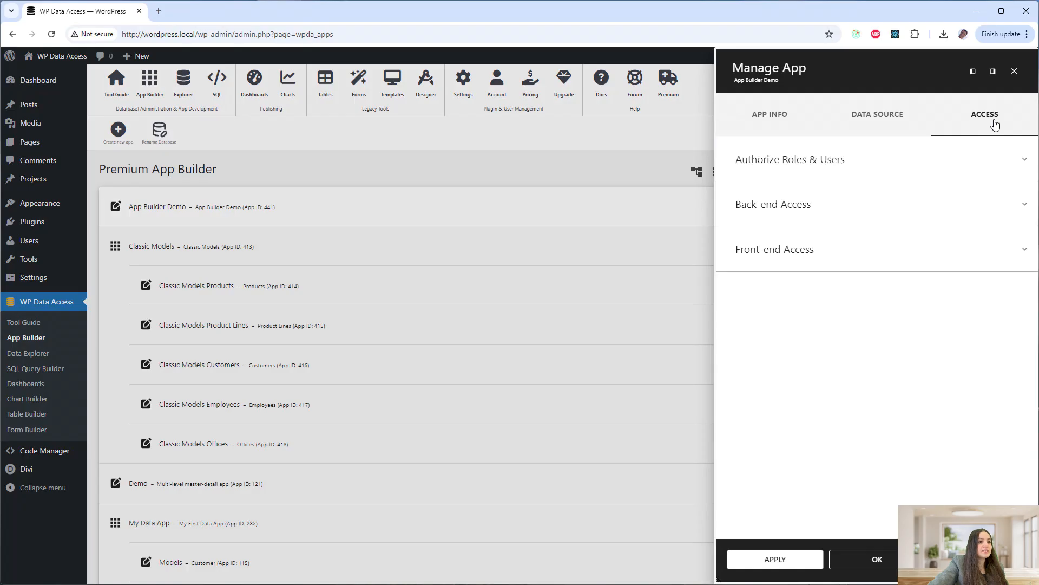
left_click(866, 258)
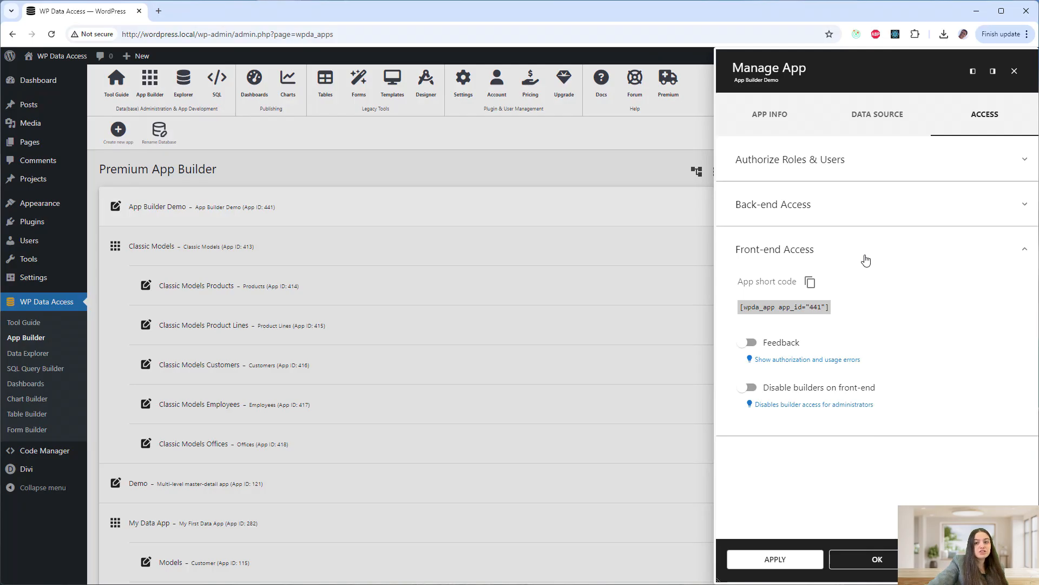
left_click(844, 217)
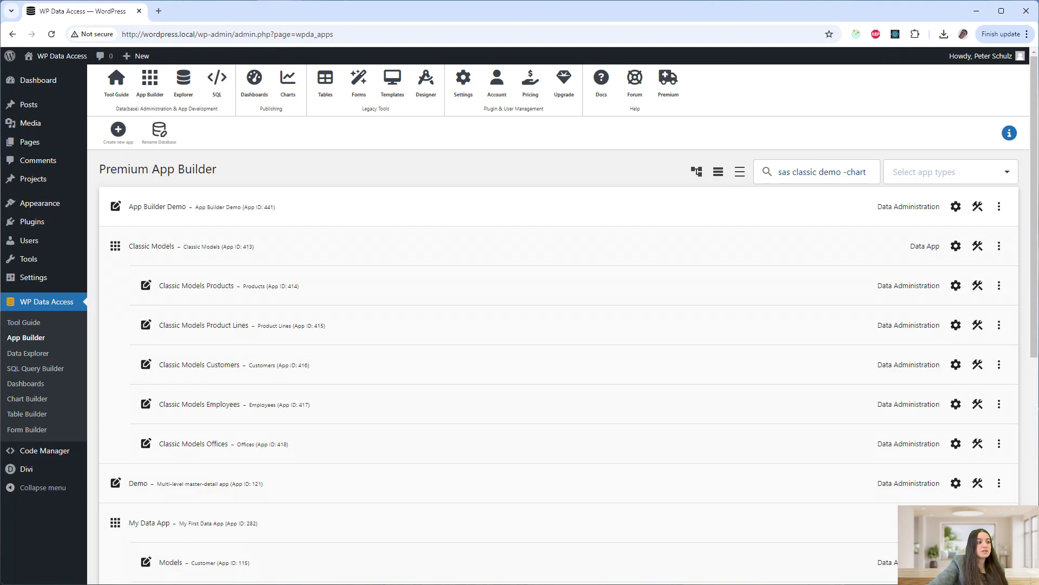
Run the App Builder Demo app and open its Table Builder
mouse_move(255, 209)
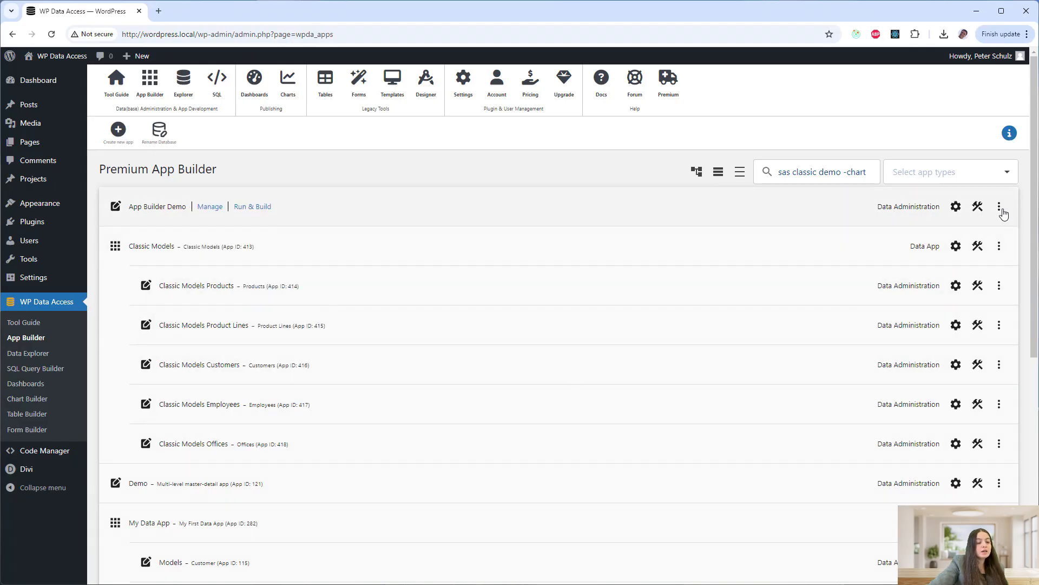
left_click(978, 207)
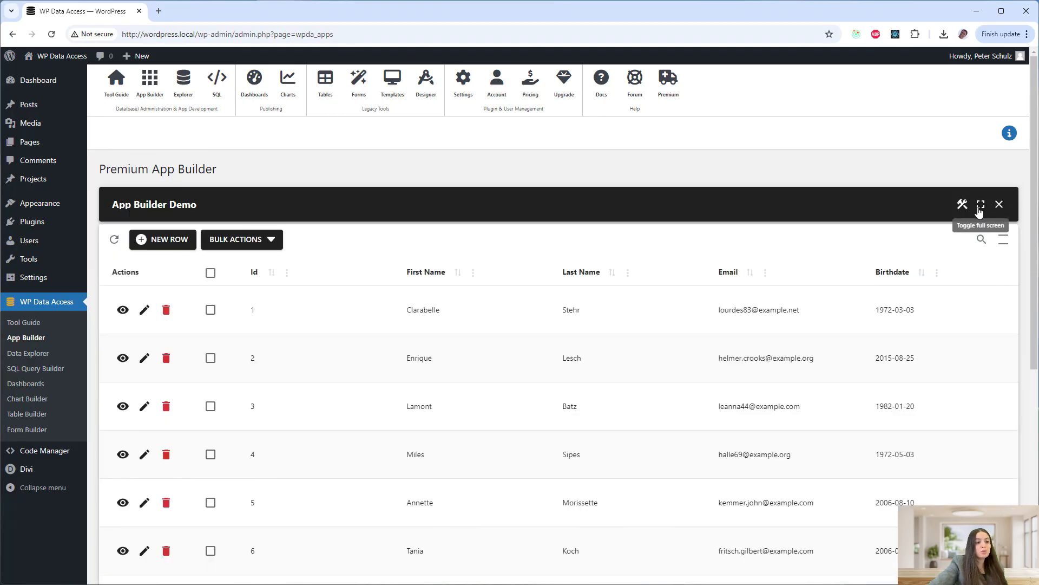
left_click(961, 208)
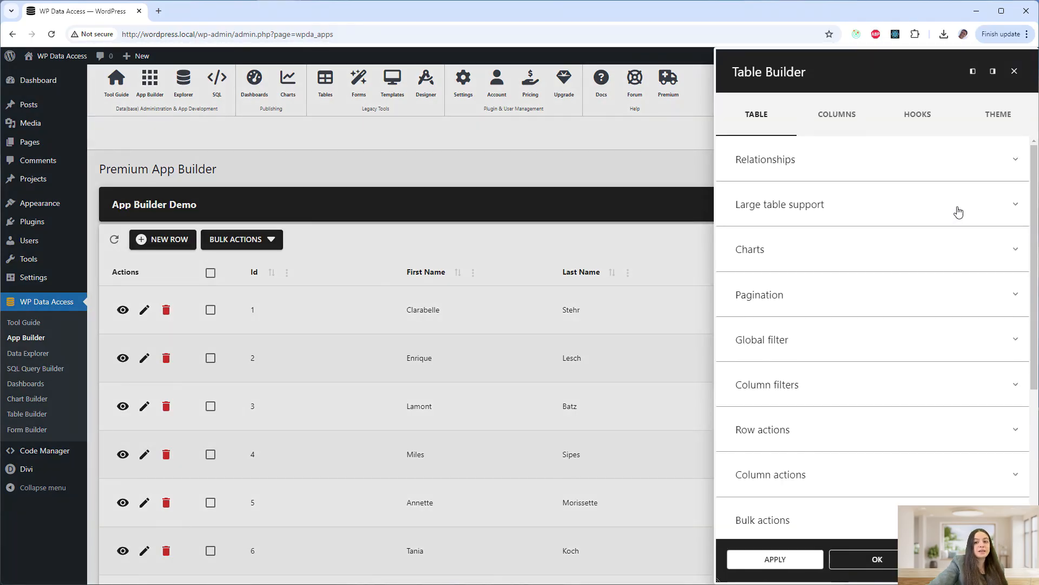
Examine the table's relationships, large table support and charts settings
left_click(843, 164)
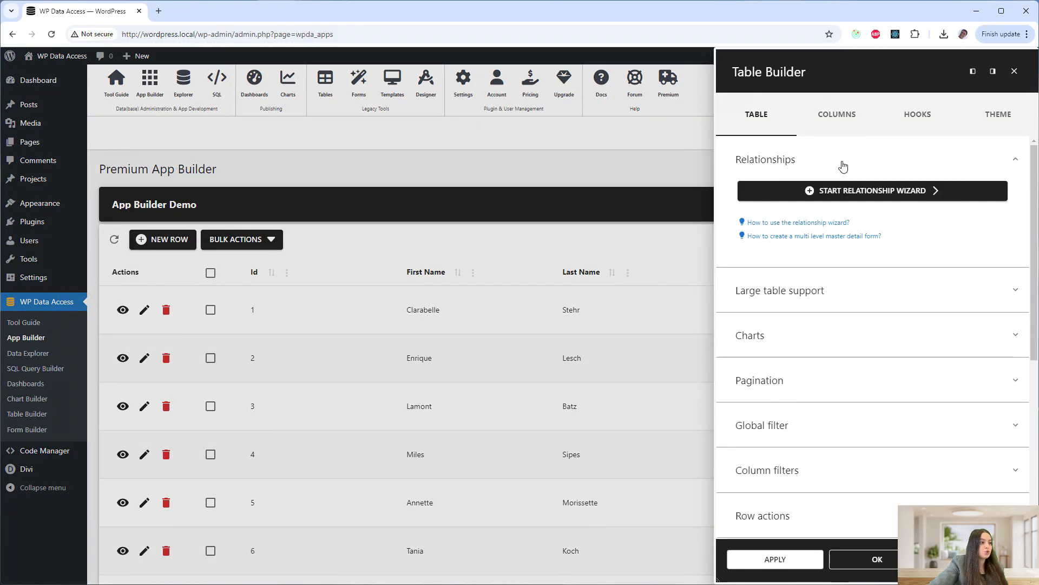
left_click(795, 293)
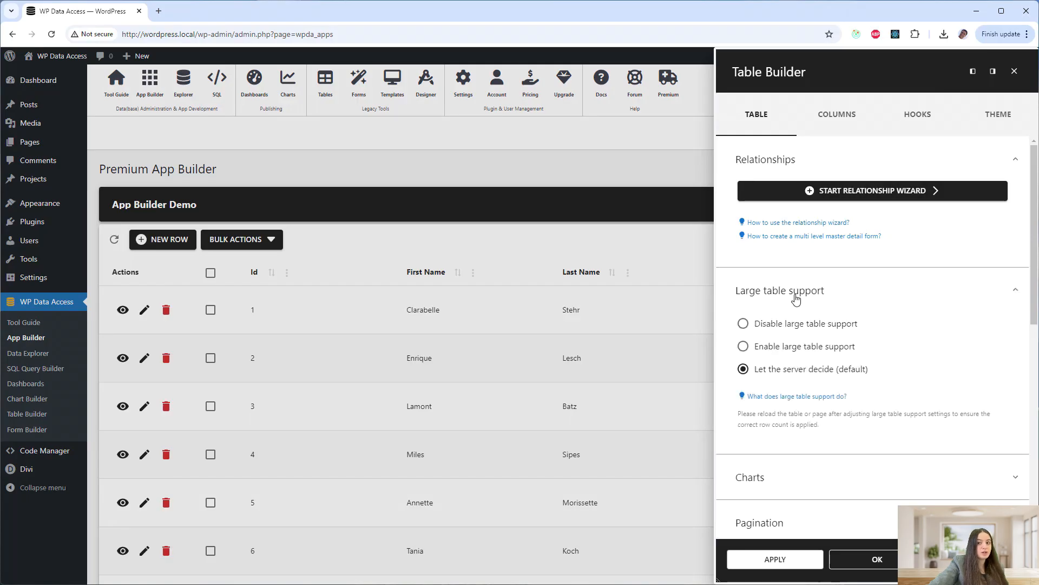
left_click(766, 480)
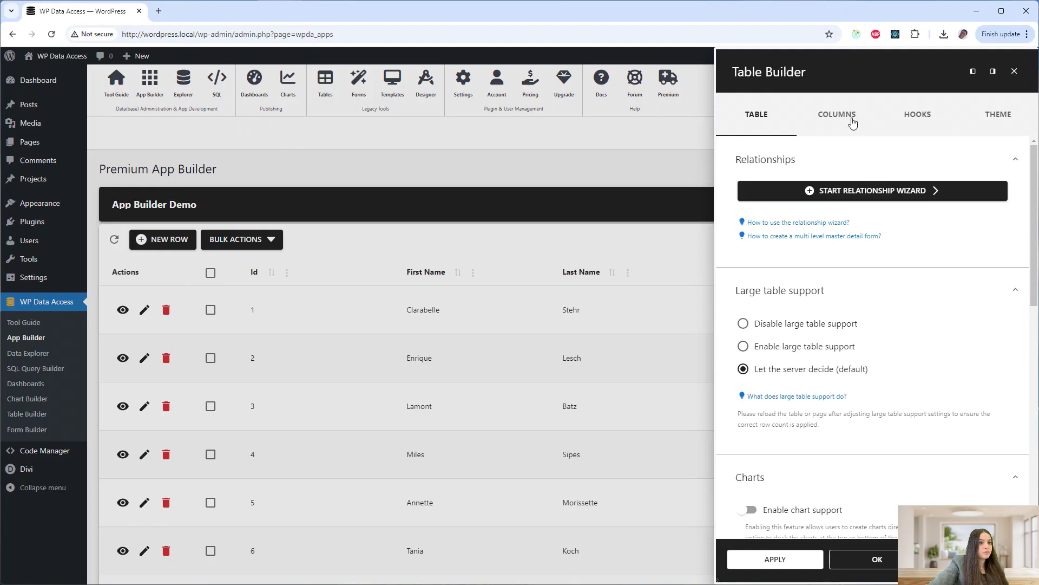
Change the label of the table's Id column to "ID..."
left_click(851, 122)
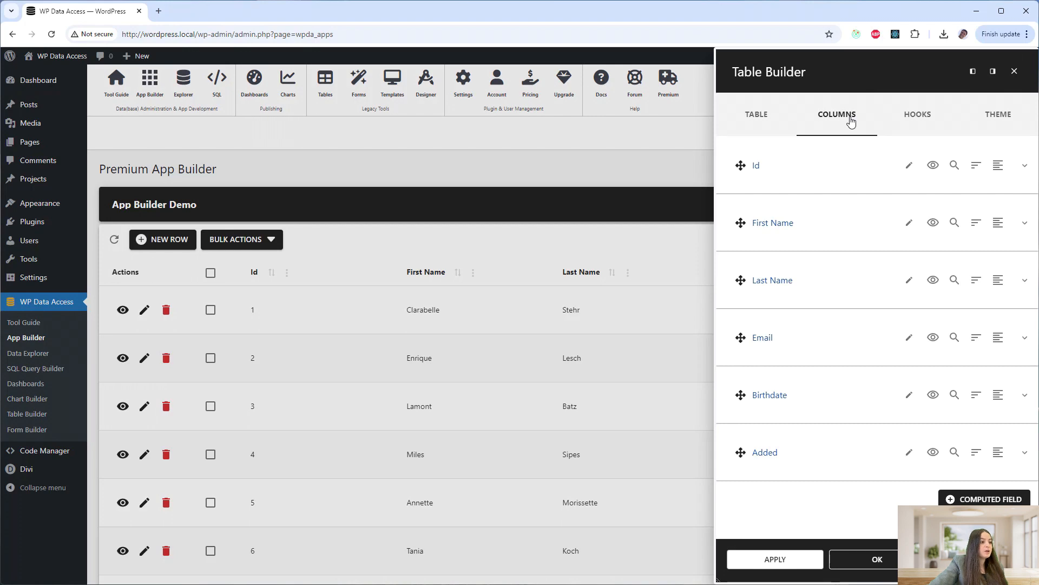
left_click(774, 167)
type("IIDDI")
key("BackSpace")
key("BackSpace")
key("BackSpace")
key("BackSpace")
key("BackSpace")
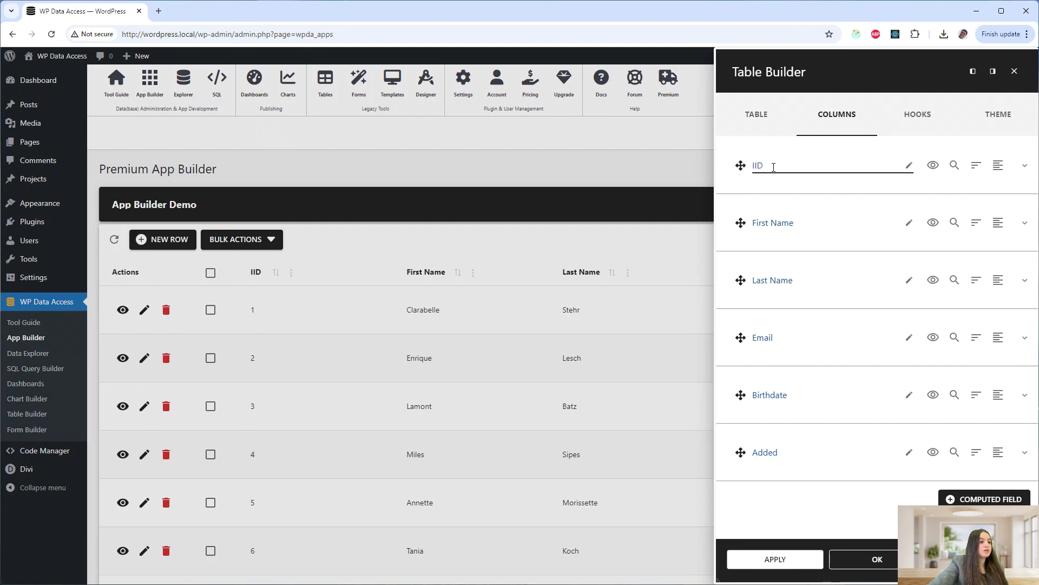
type("ID")
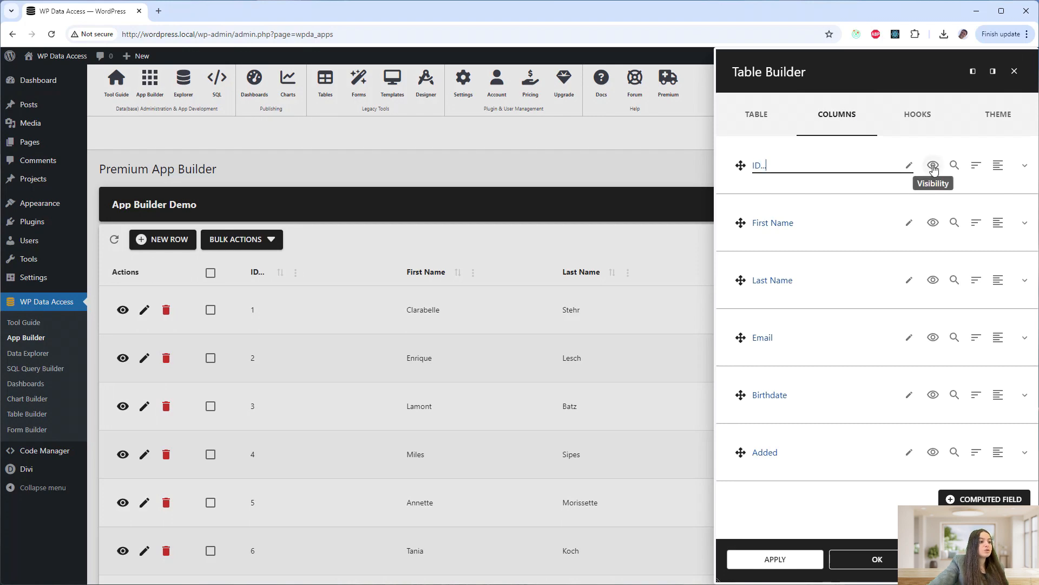
Turn off searching and sorting for the ID... column, trying its visibility and alignment options while keeping the column visible
left_click(933, 166)
left_click(954, 165)
left_click(976, 165)
left_click(998, 165)
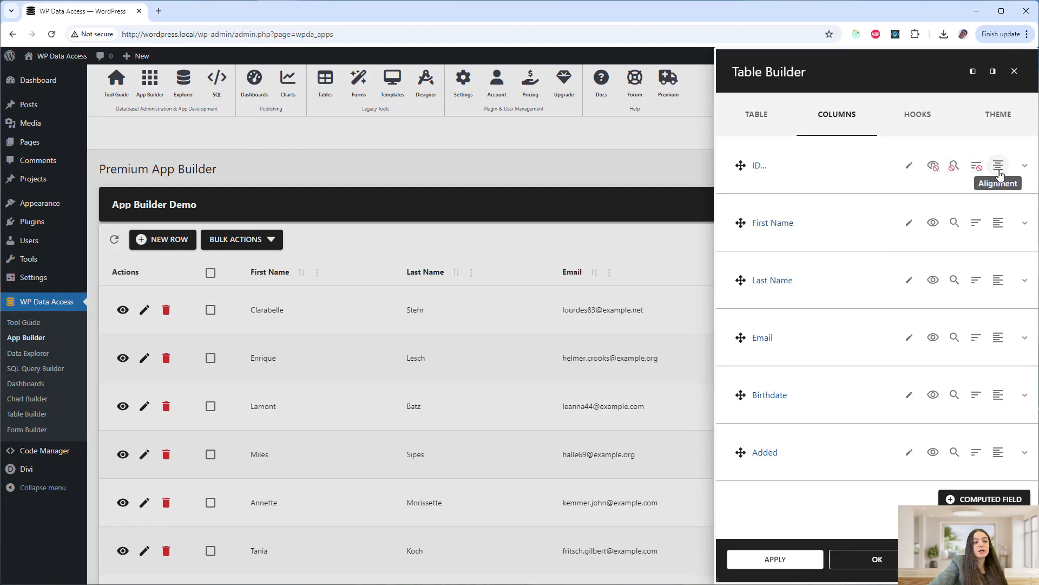
left_click(933, 165)
left_click(1000, 167)
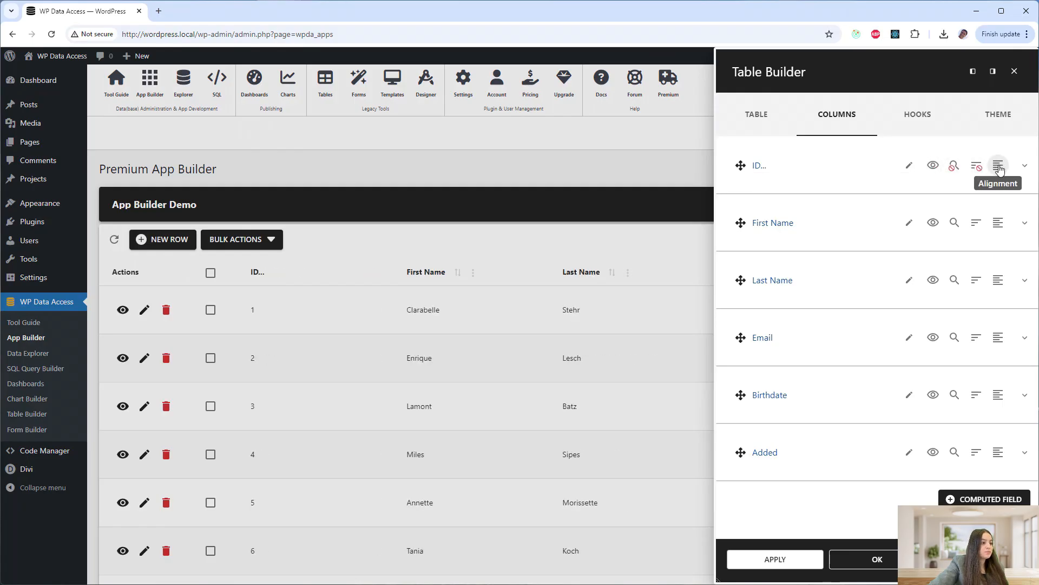
left_click(999, 167)
left_click(1000, 168)
left_click(1000, 168)
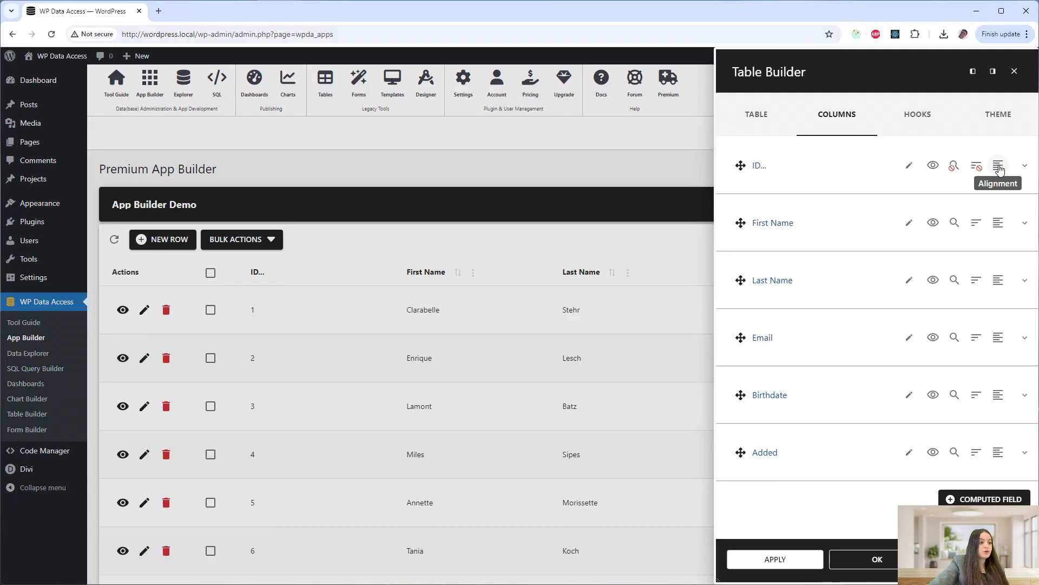
Move the Last Name column ahead of First Name and look through its metadata, lookup, column actions and column settings
left_click_drag(741, 280, 749, 218)
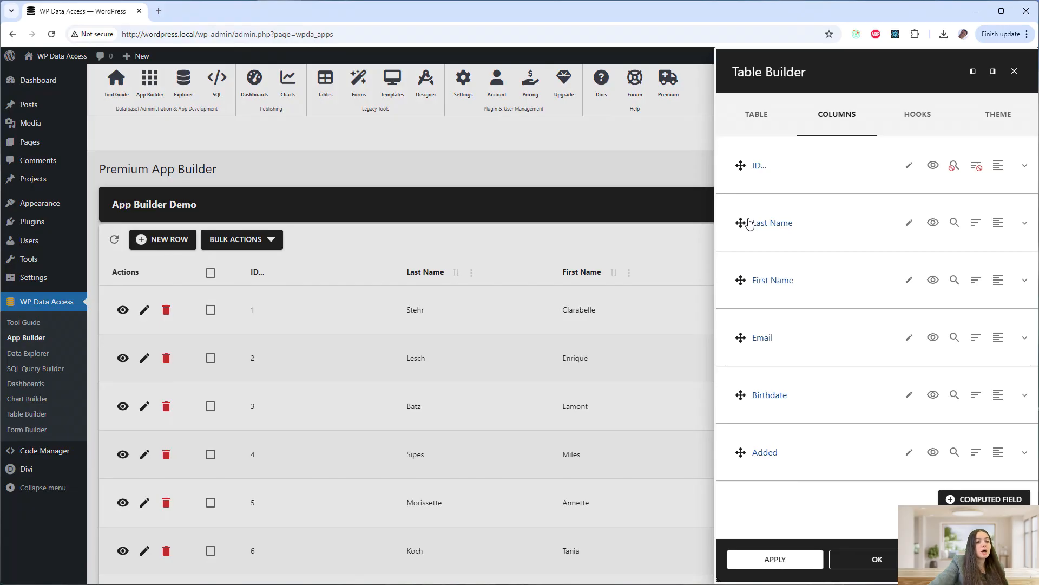
left_click(1025, 223)
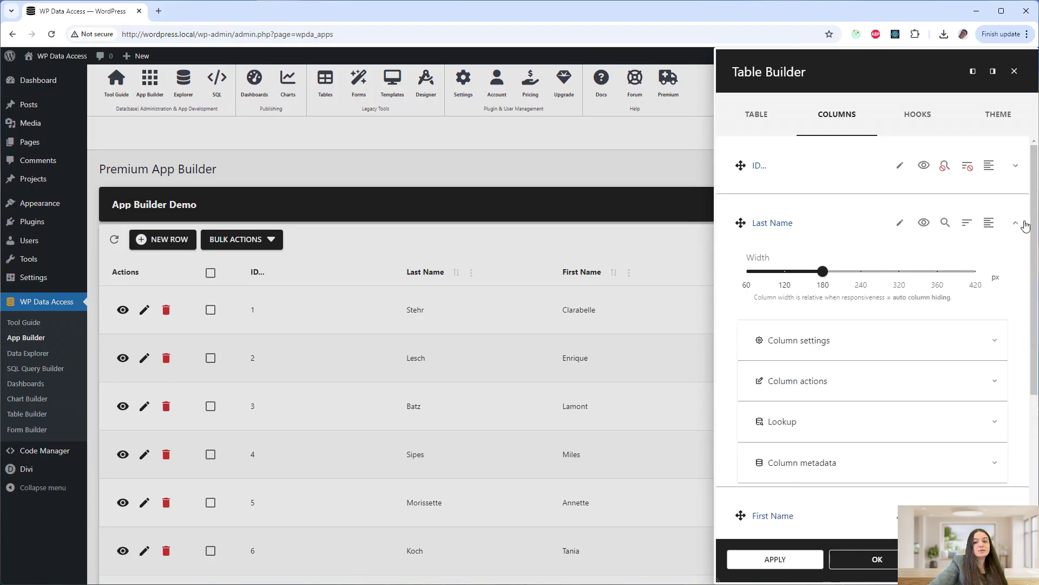
left_click(876, 464)
left_click(859, 428)
left_click(853, 381)
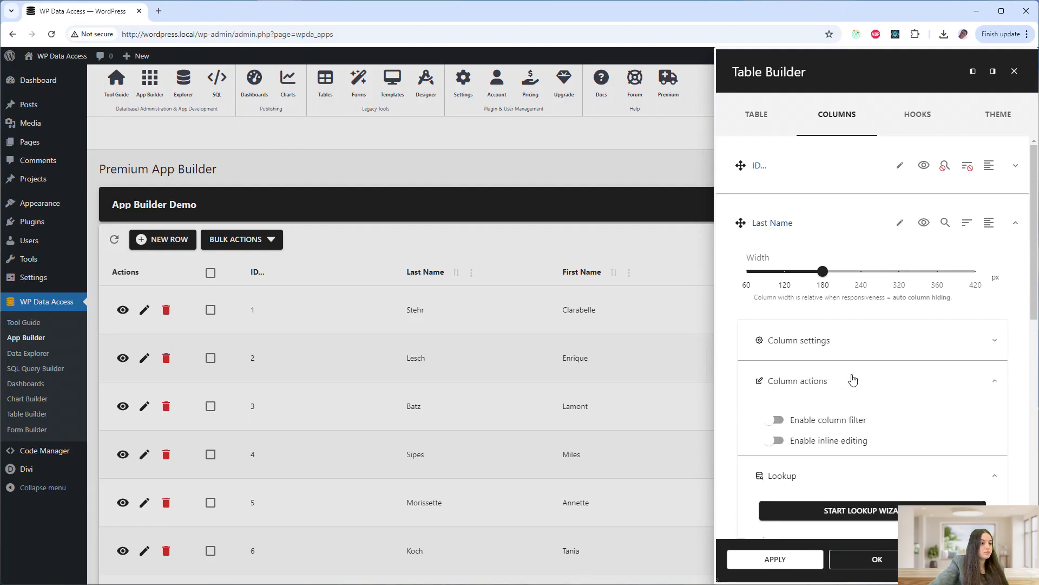
left_click(854, 341)
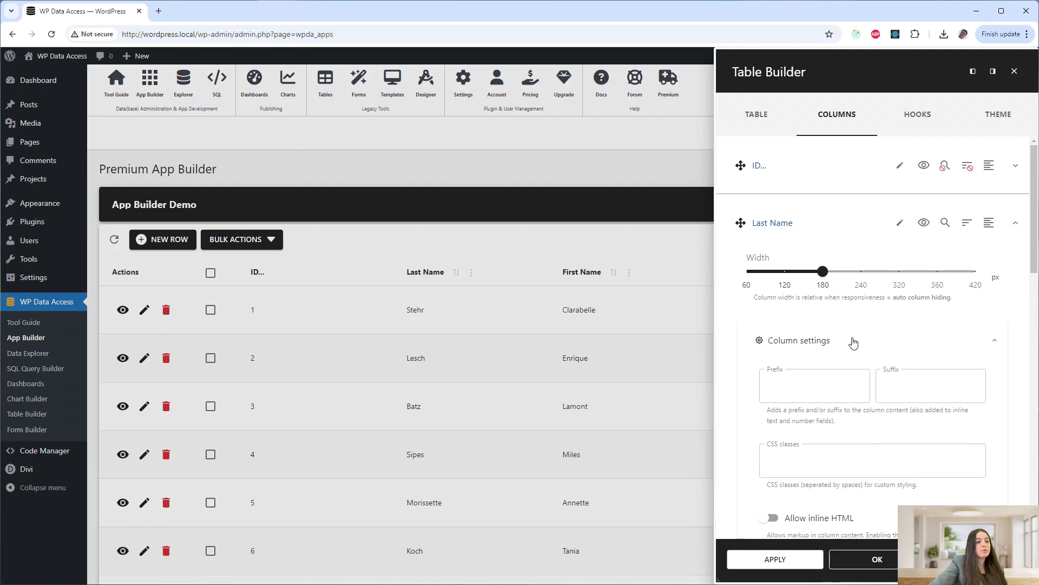
Examine the hooks available for the table and its individual columns
left_click(919, 116)
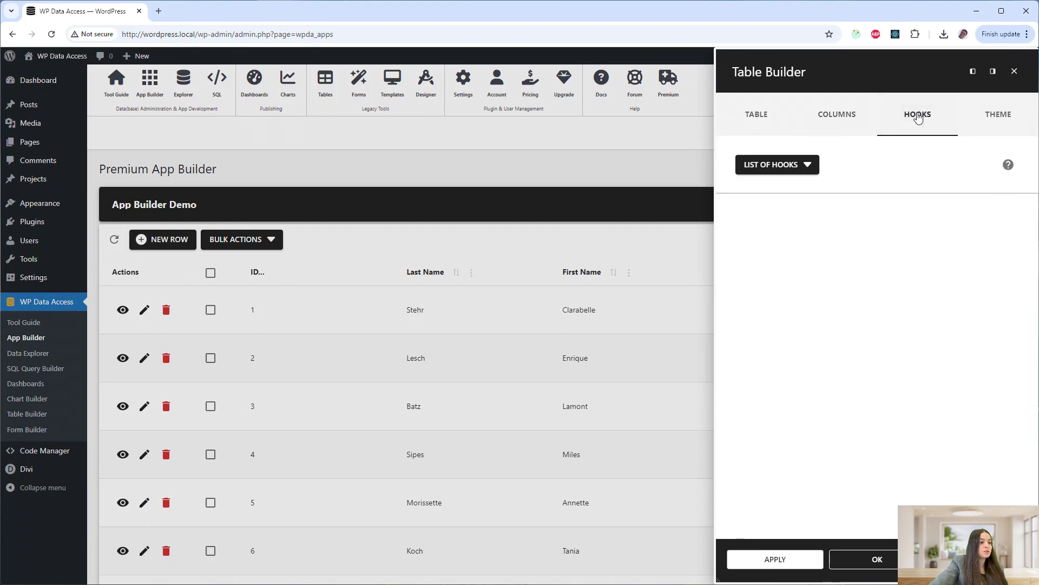
left_click(804, 166)
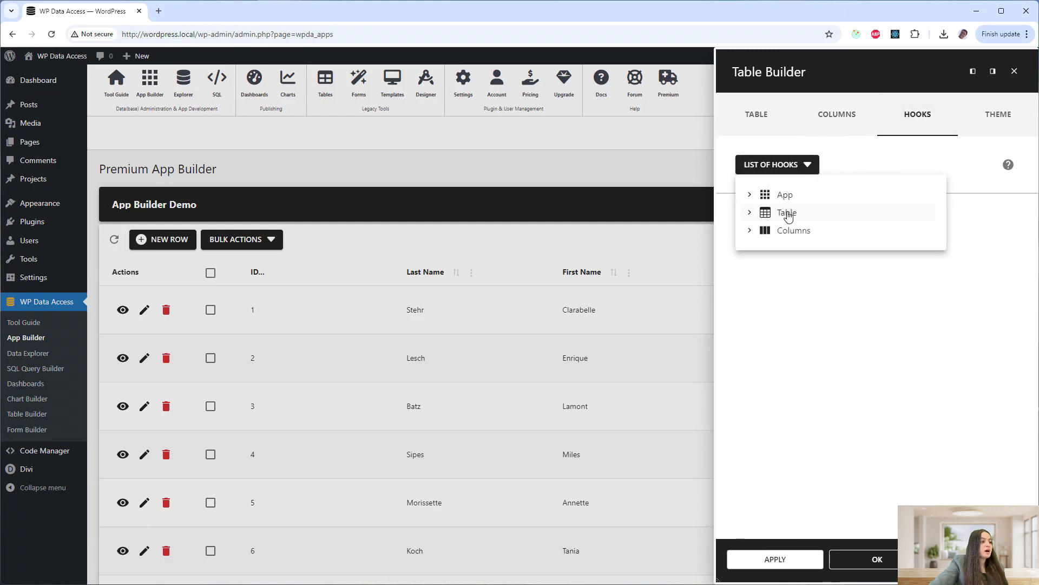
left_click(787, 214)
left_click(804, 291)
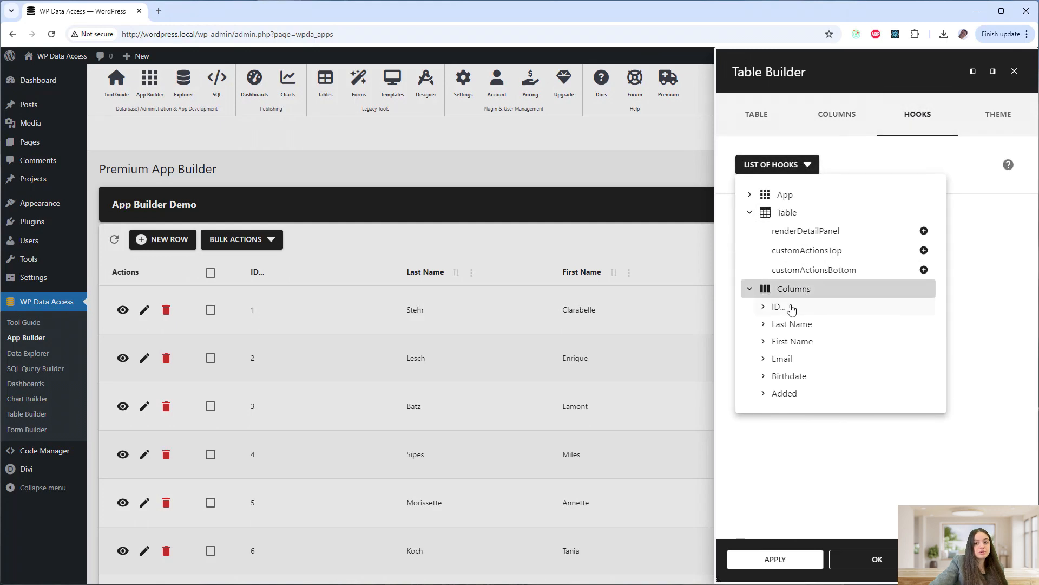
left_click(795, 325)
left_click(999, 119)
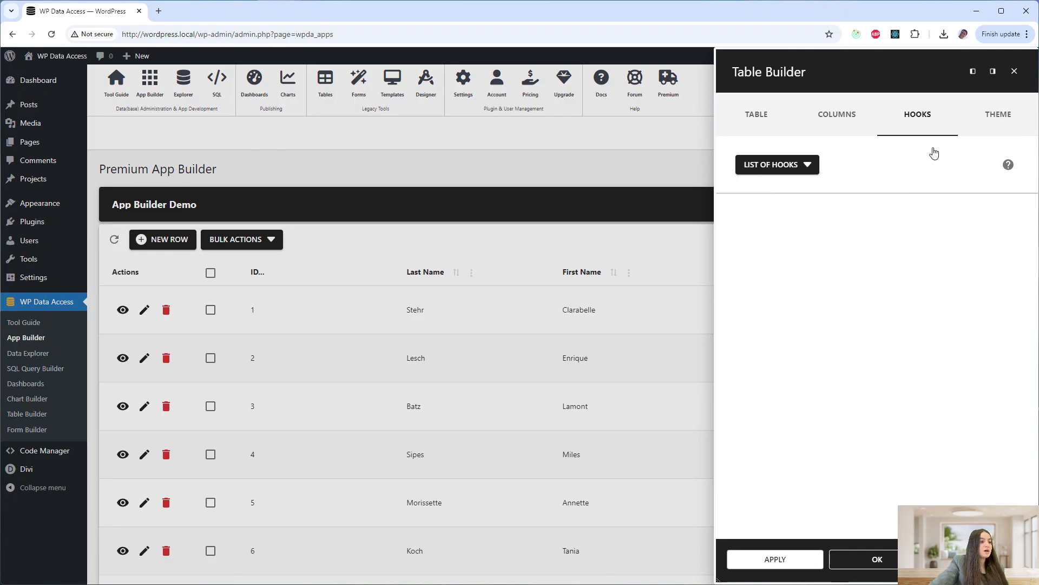
Set the table theme's default palette to blue with shade 700 and save the settings
left_click(985, 123)
left_click(858, 211)
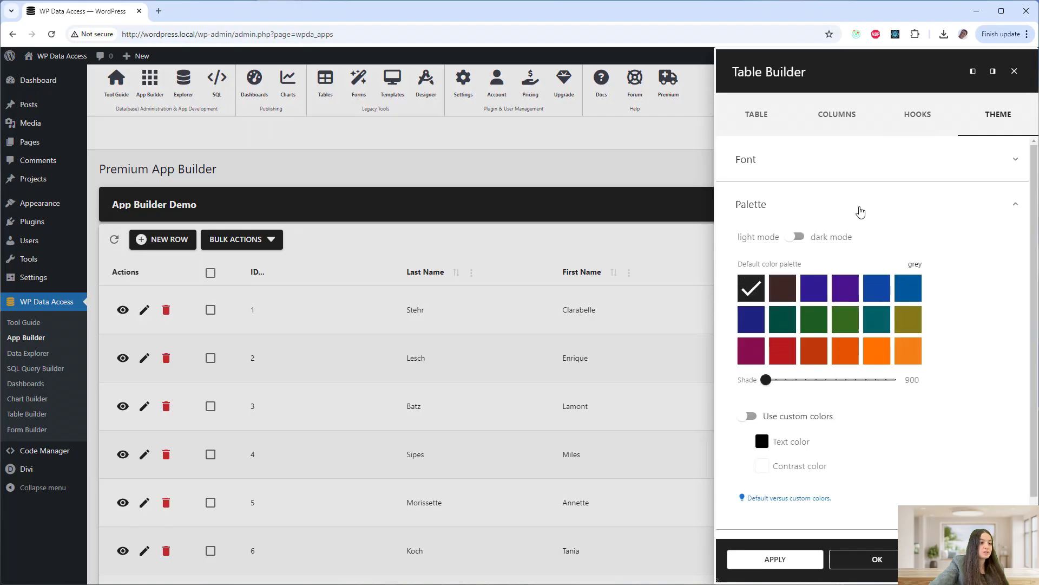
left_click(877, 289)
left_click(786, 380)
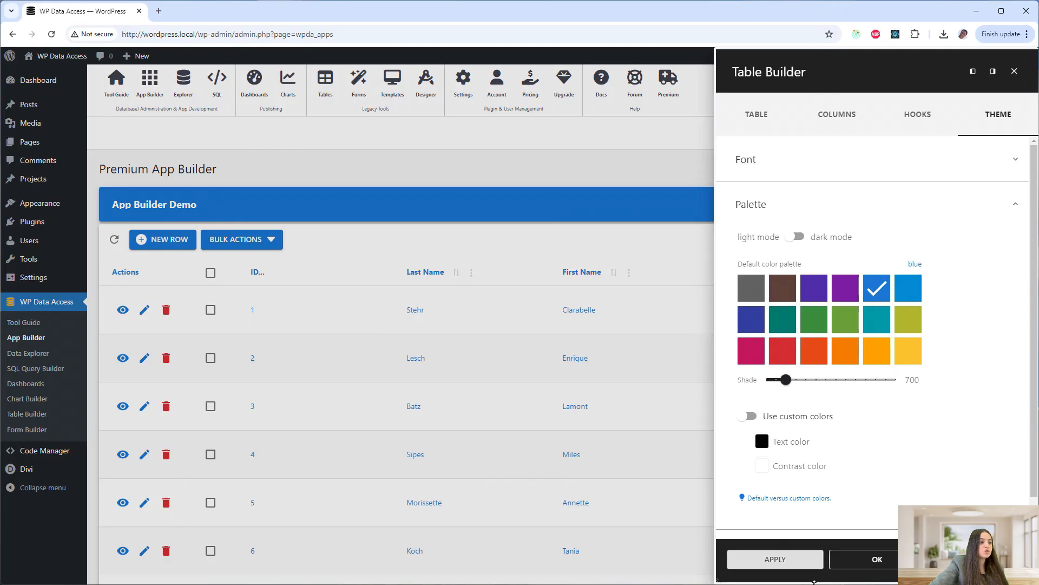
left_click(893, 565)
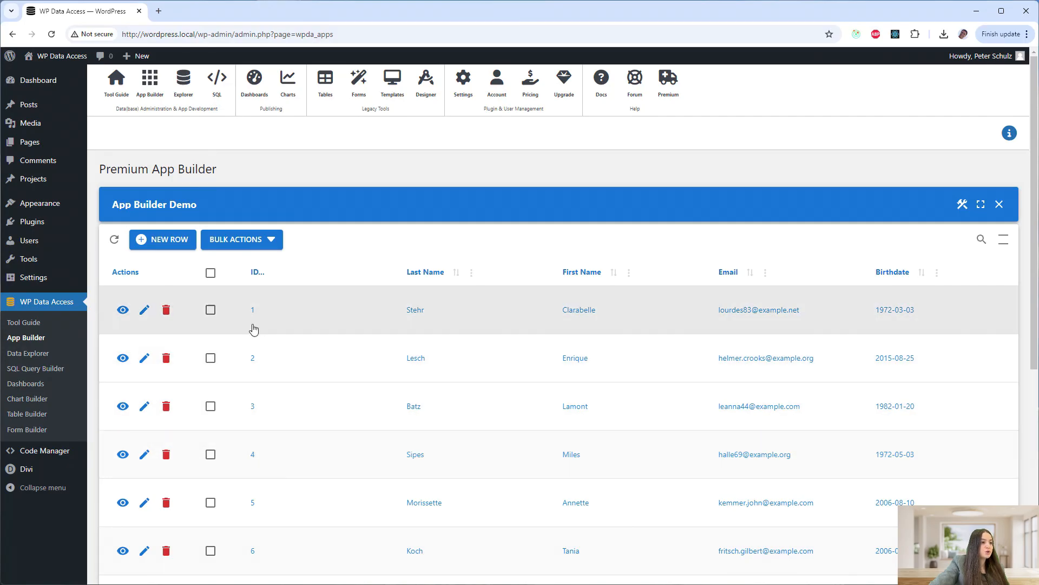
Open the row with ID 1 for editing and examine the form's relationships, field layout and grid settings in the Form Builder
left_click(145, 311)
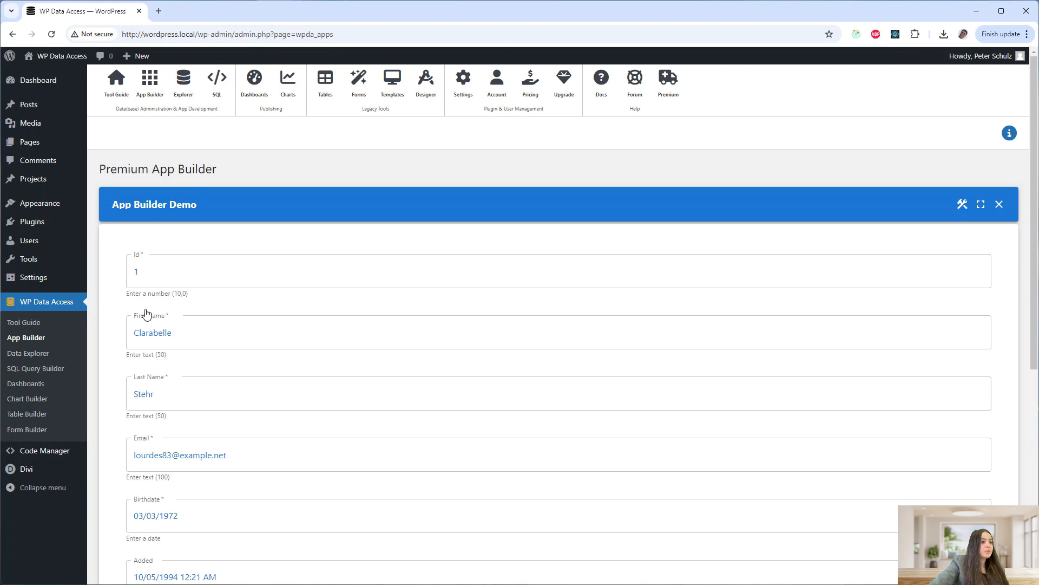
left_click(962, 205)
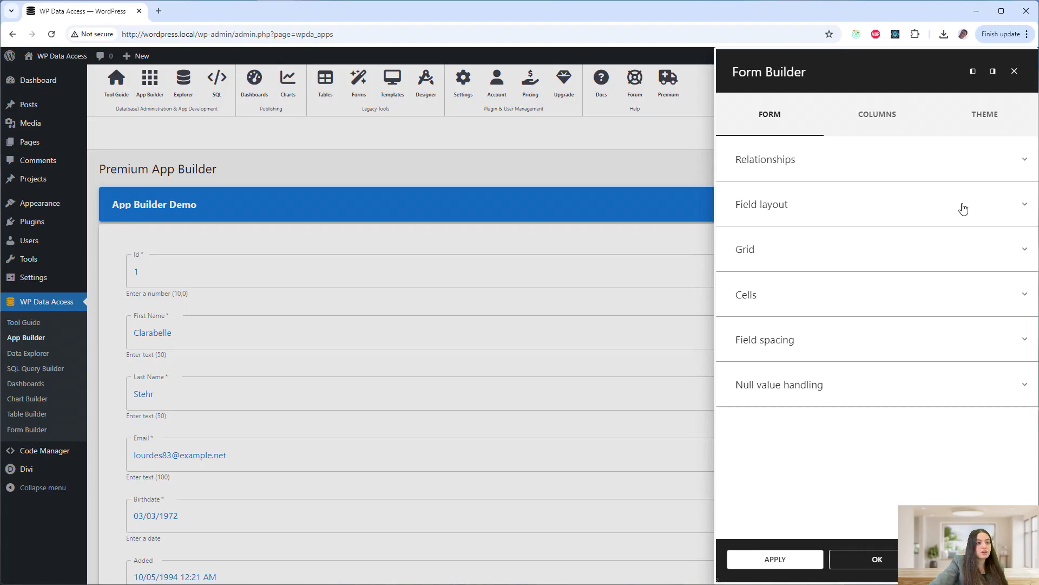
left_click(819, 166)
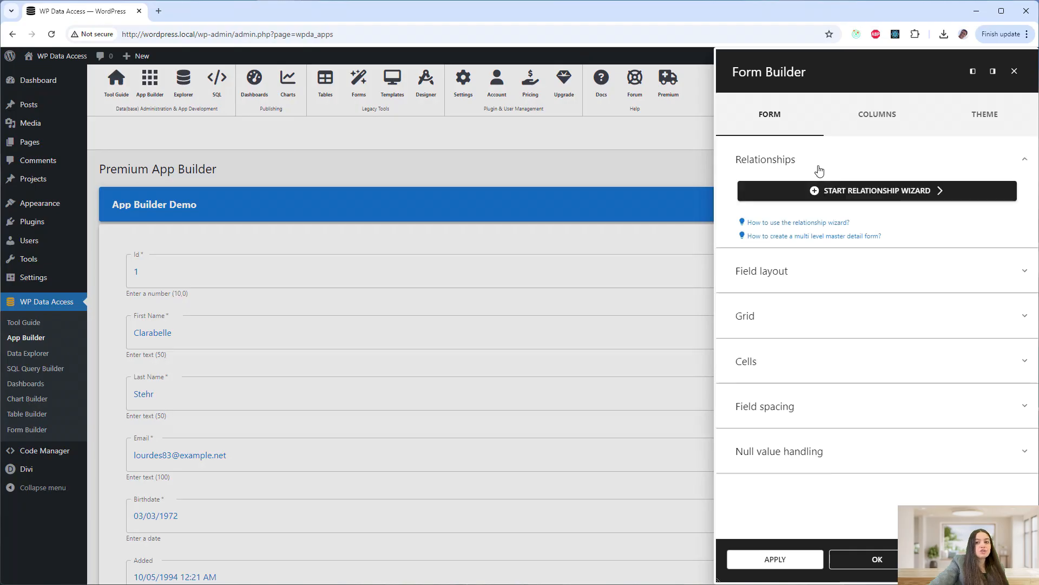
left_click(795, 291)
left_click(805, 433)
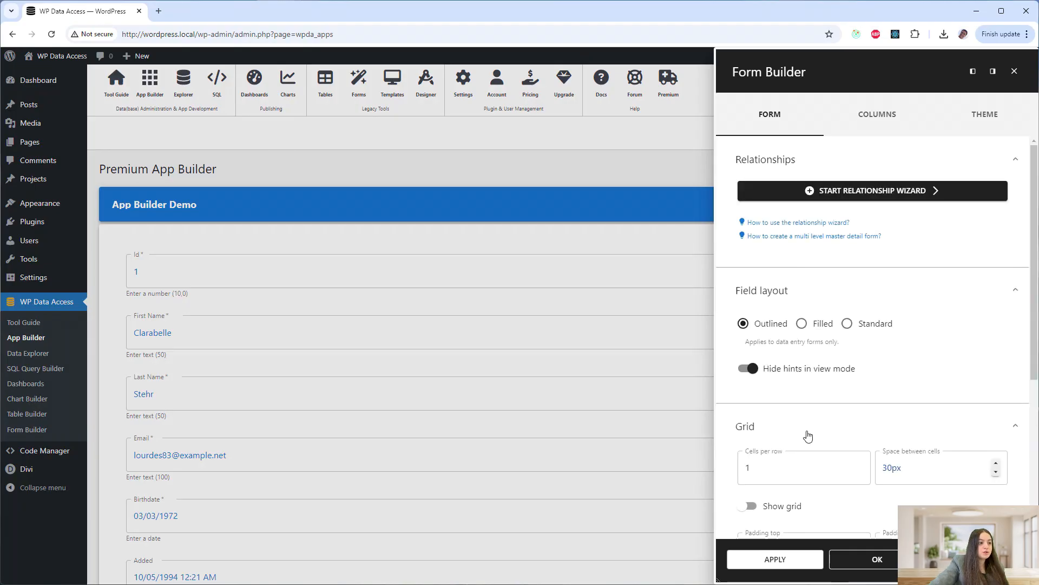
Try the visibility and updatable options on the form's Id column, restoring both to their original state
left_click(890, 110)
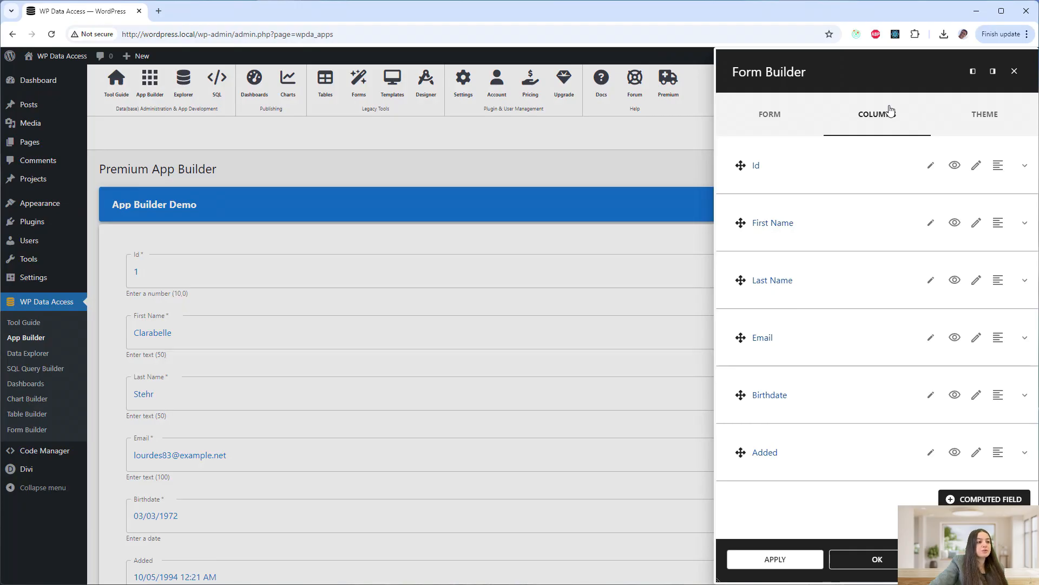
left_click(956, 168)
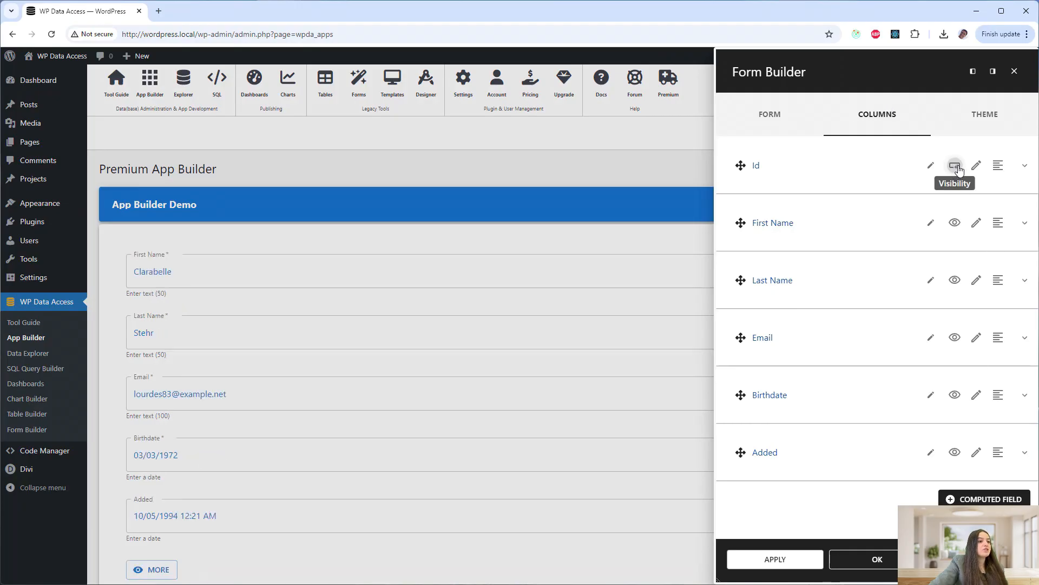
left_click(956, 167)
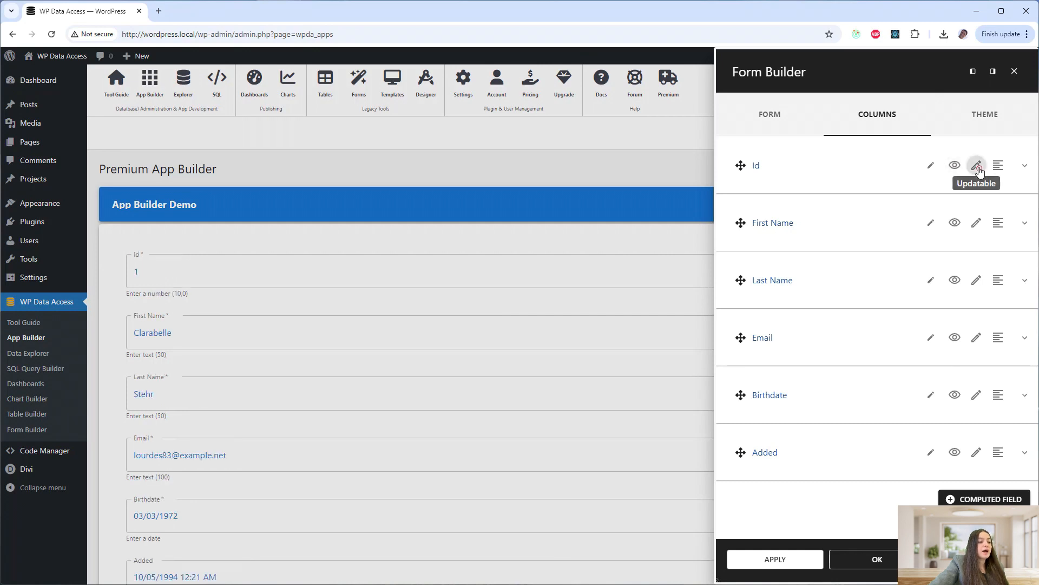
left_click(979, 171)
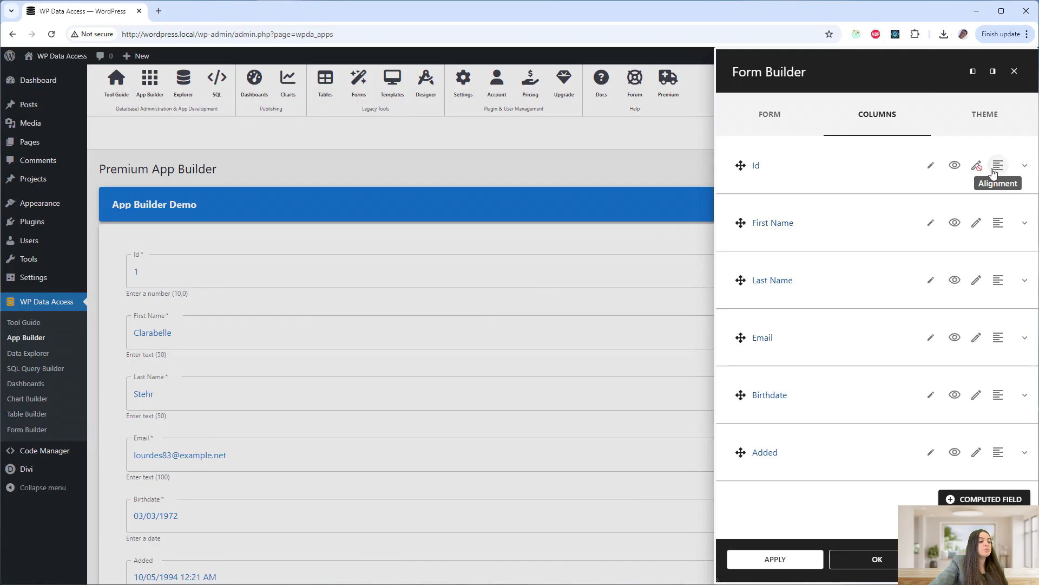
left_click(980, 171)
left_click(982, 172)
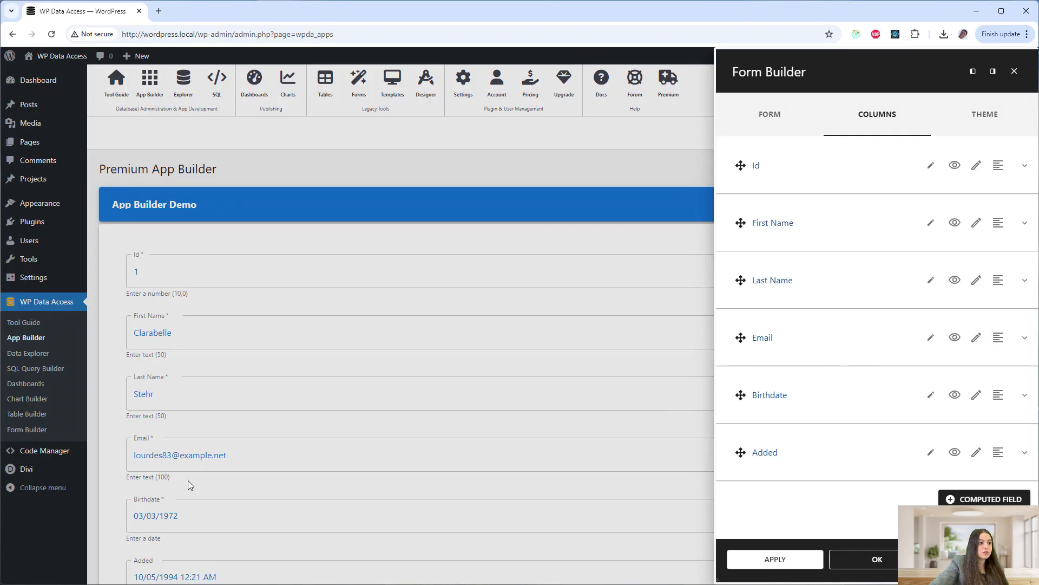
Show the form's Email, Birthdate and Added fields only under More, save, and expand and collapse the extra fields to check them
left_click(954, 338)
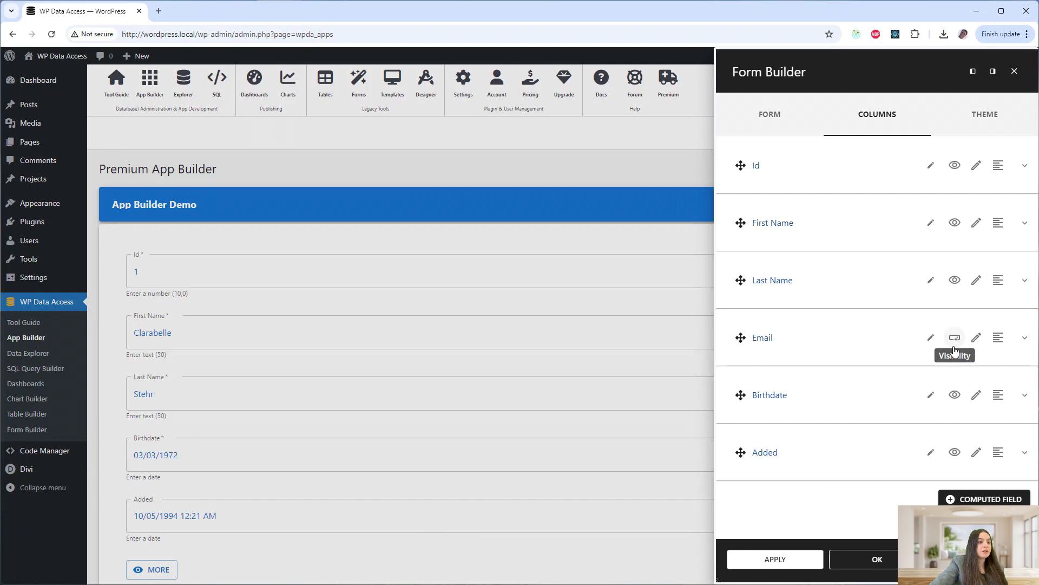
left_click(953, 396)
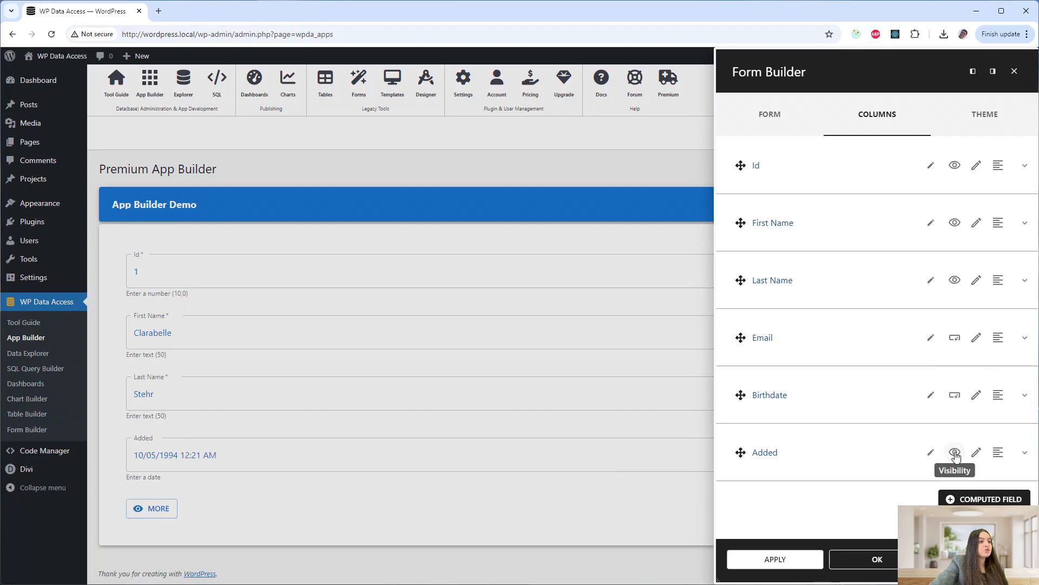
left_click(955, 453)
left_click(893, 559)
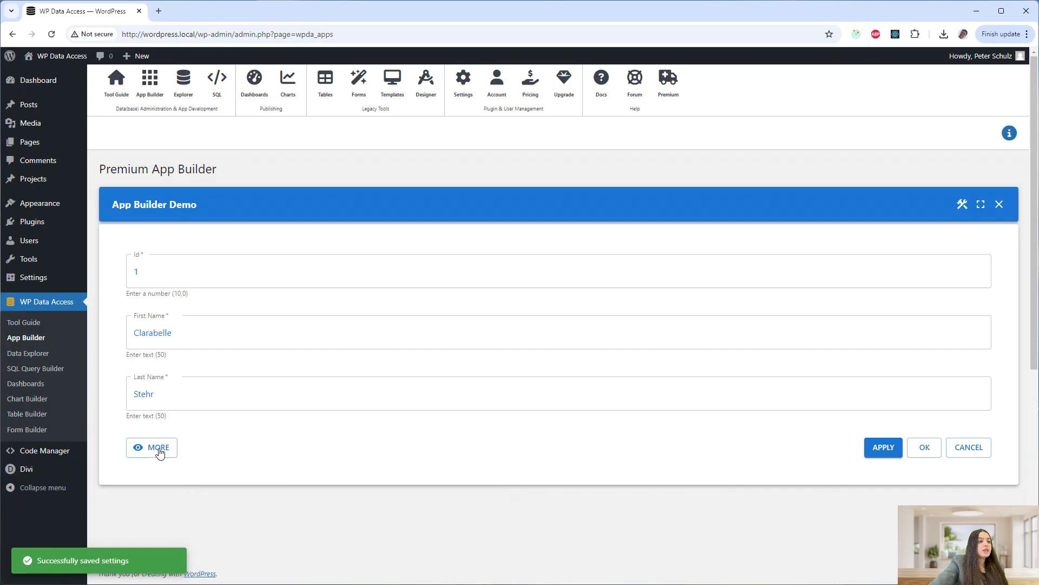
left_click(159, 448)
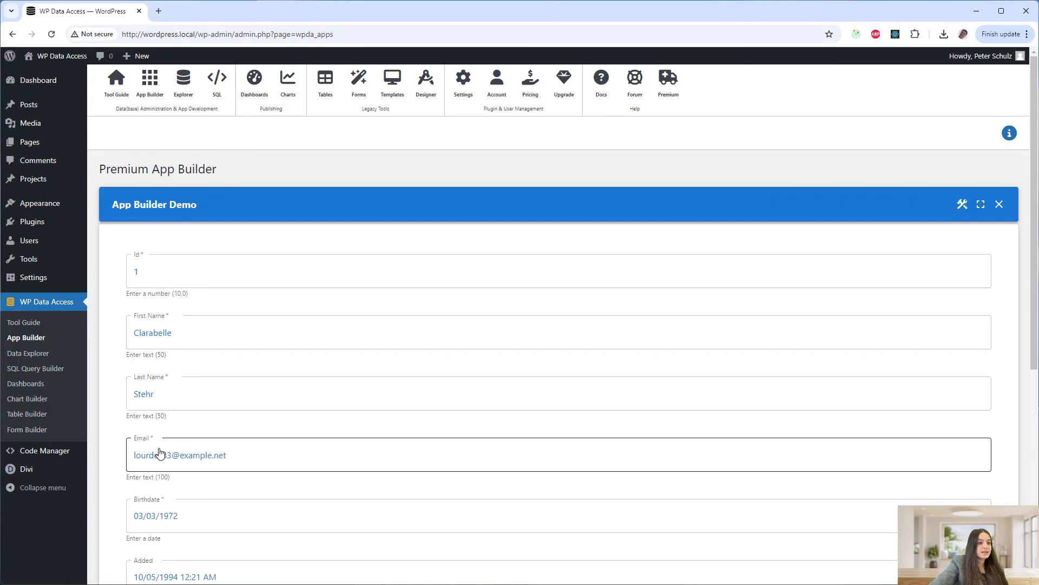
scroll(158, 445, "down", 4)
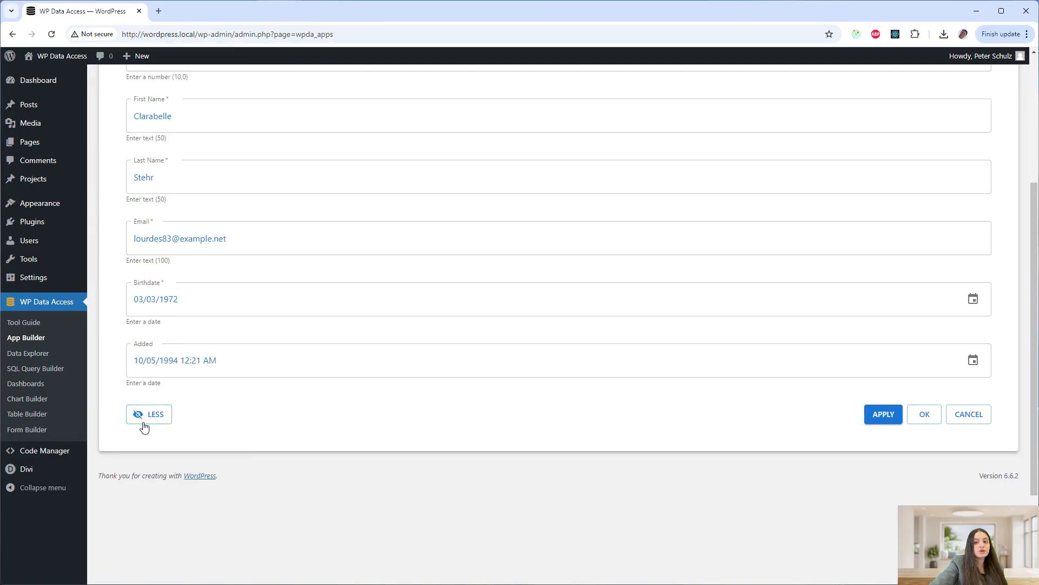
left_click(153, 417)
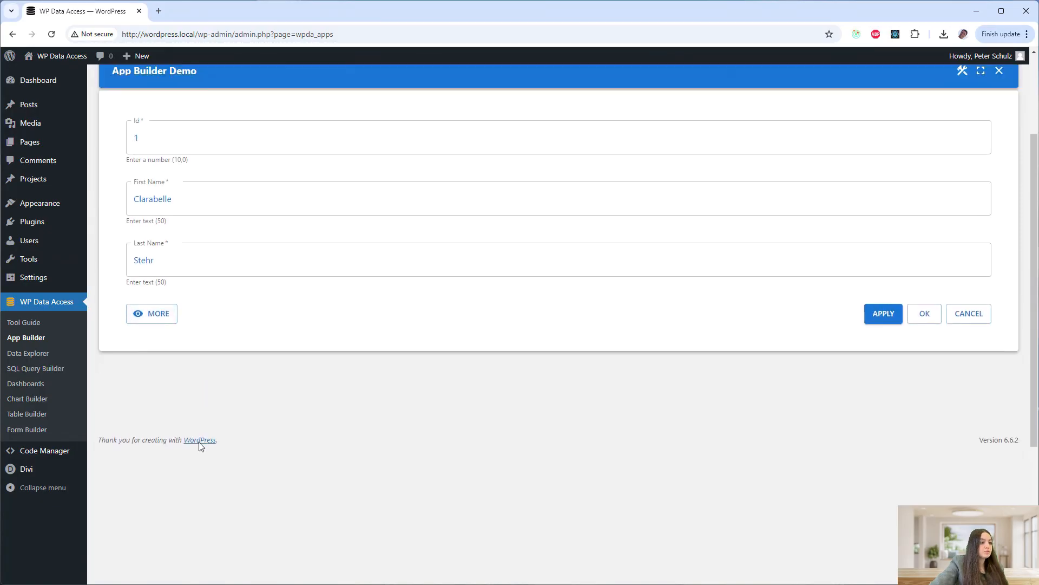
scroll(201, 447, "up", 3)
Hide the Added field from the form completely, save, and check the fields shown under More
left_click(967, 208)
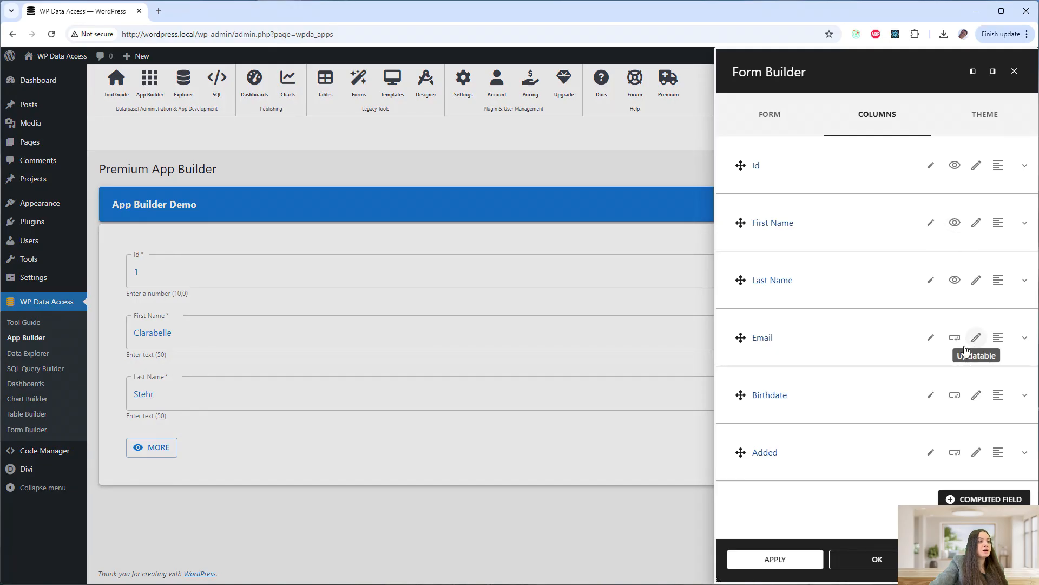
left_click(957, 453)
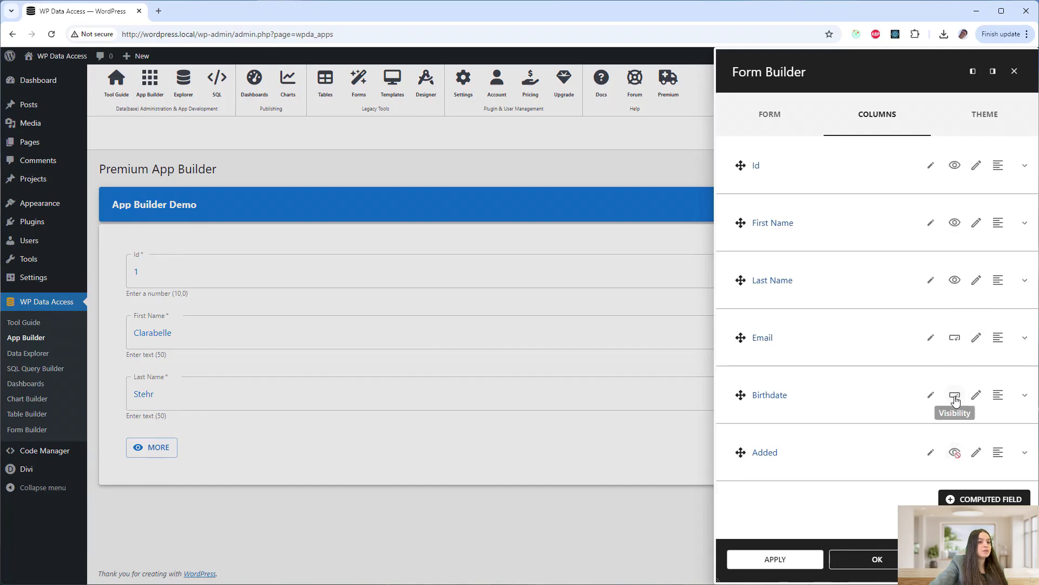
left_click(877, 559)
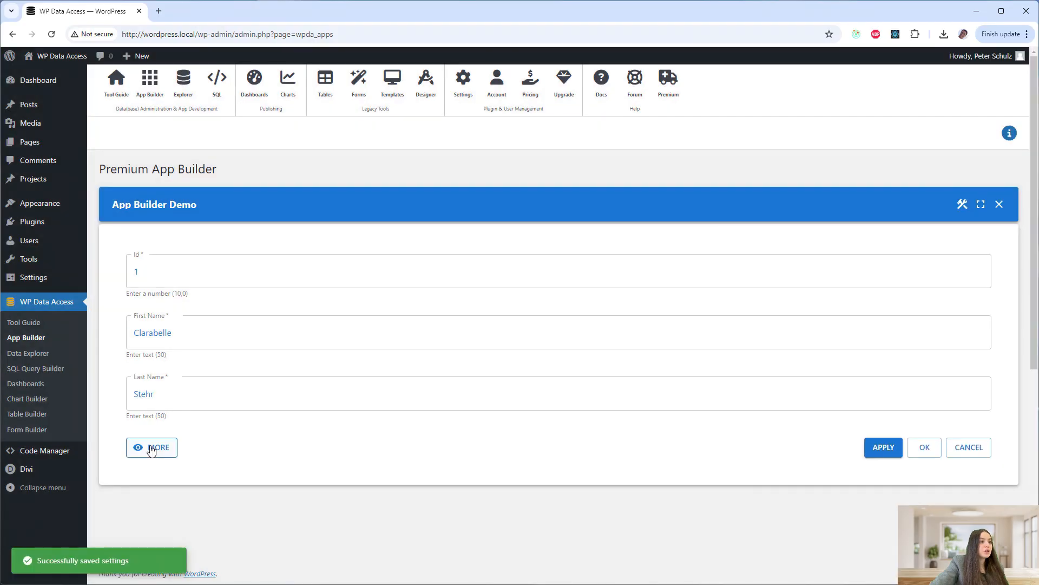
left_click(151, 447)
scroll(391, 442, "down", 3)
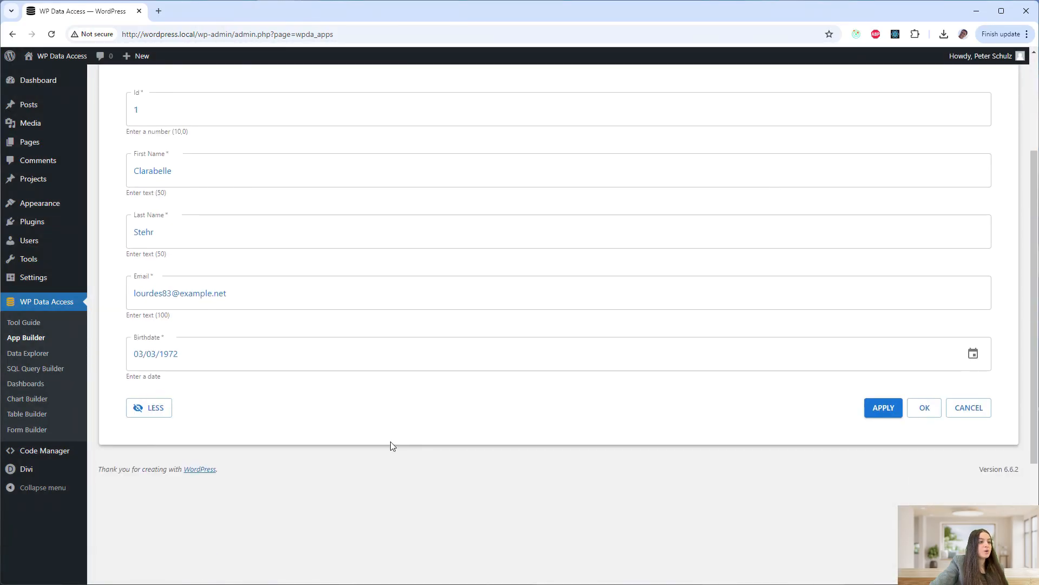
scroll(391, 442, "up", 3)
left_click(154, 573)
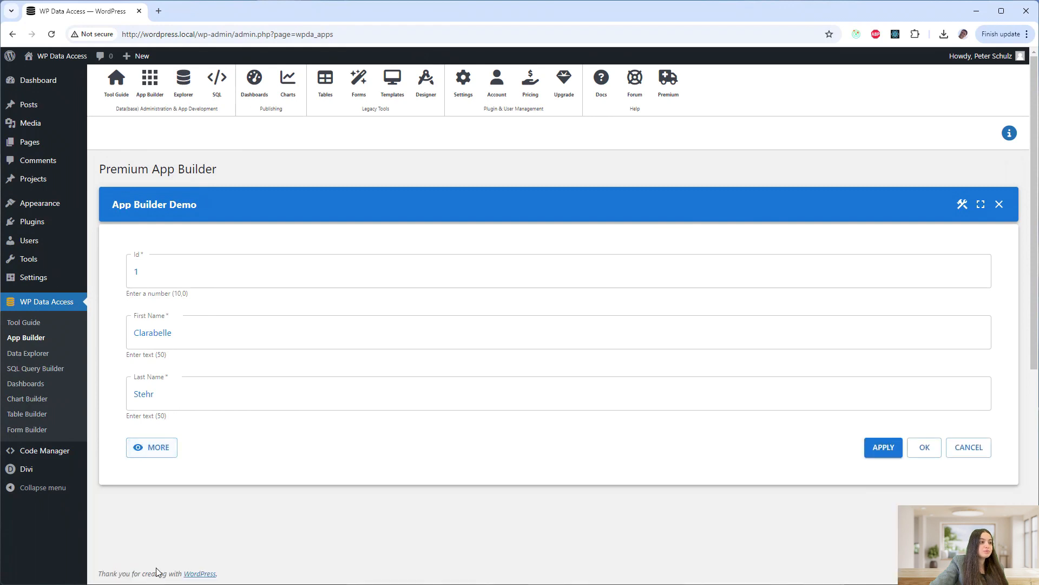
Examine the First Name column's metadata, lookup, column settings and grid positioning in the Form Builder
left_click(963, 205)
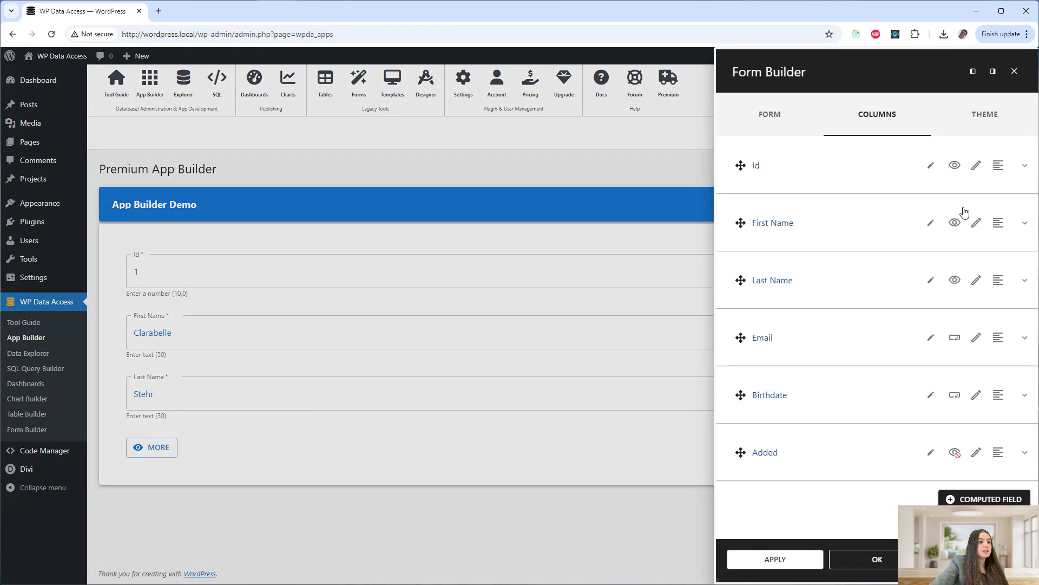
left_click(1028, 224)
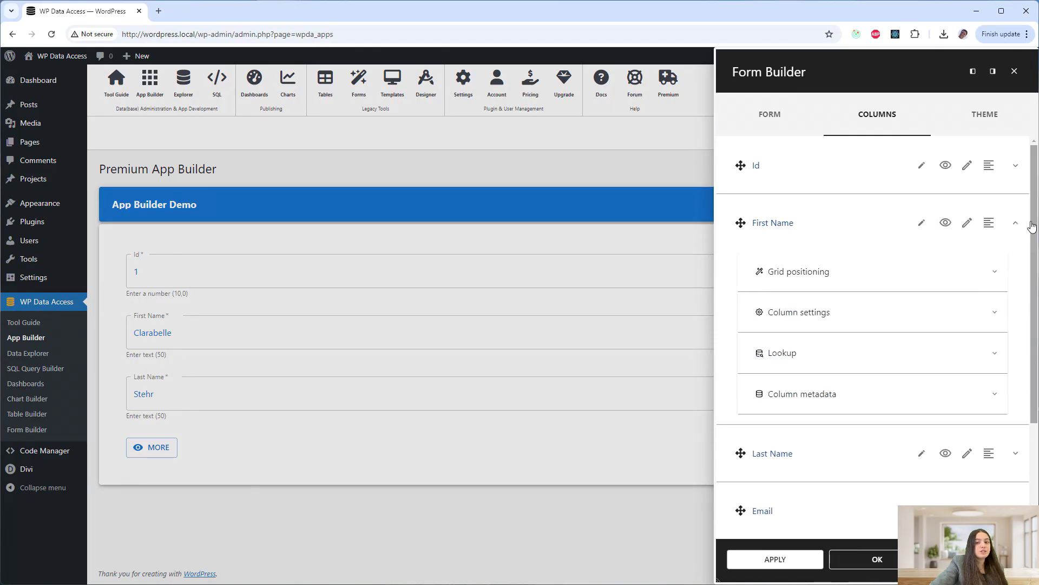
left_click(872, 395)
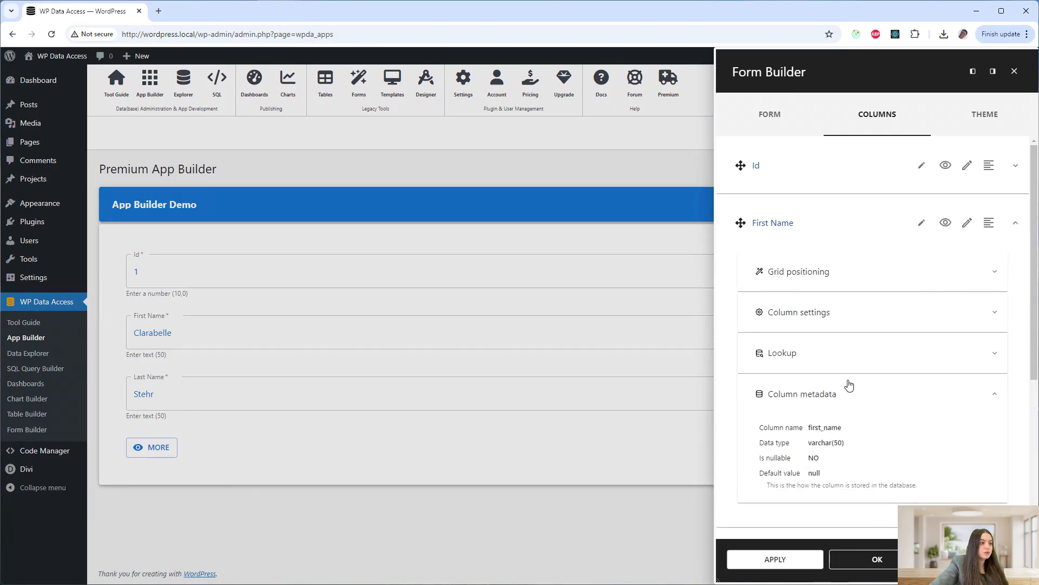
left_click(842, 354)
left_click(837, 320)
left_click(847, 278)
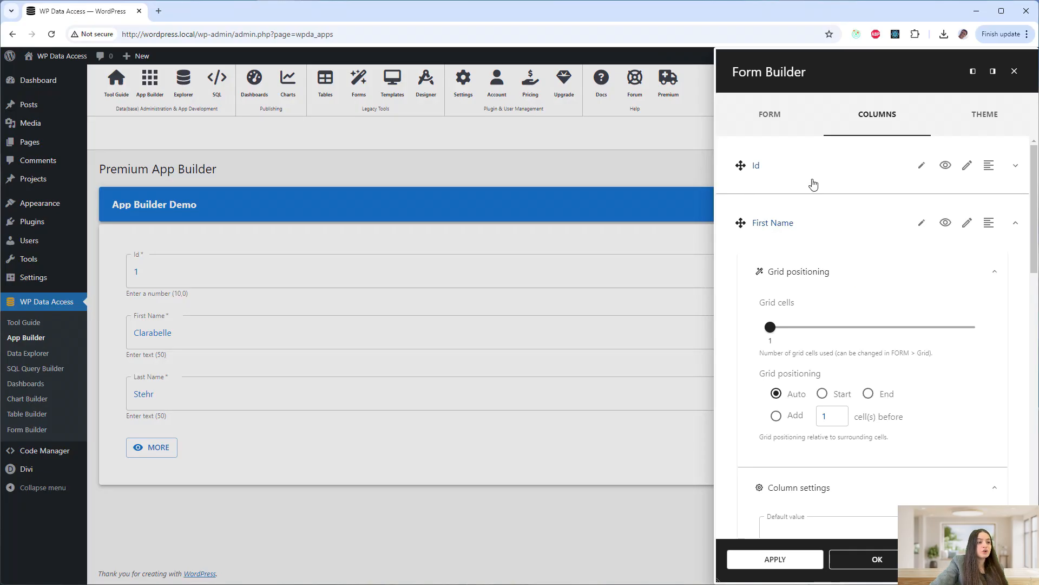
Set the form grid to 3 cells per row
left_click(772, 115)
left_click(785, 252)
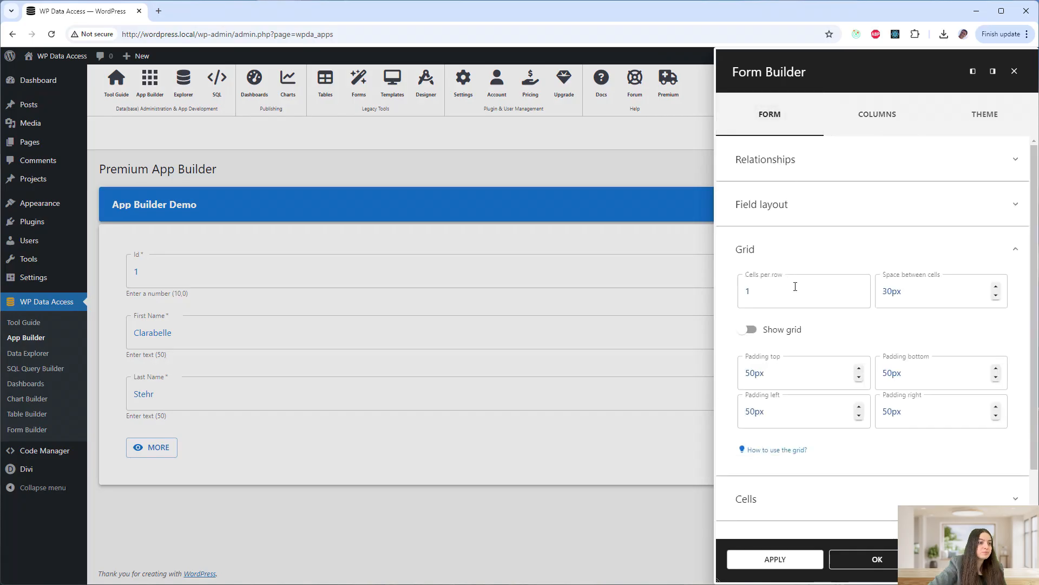
left_click(865, 286)
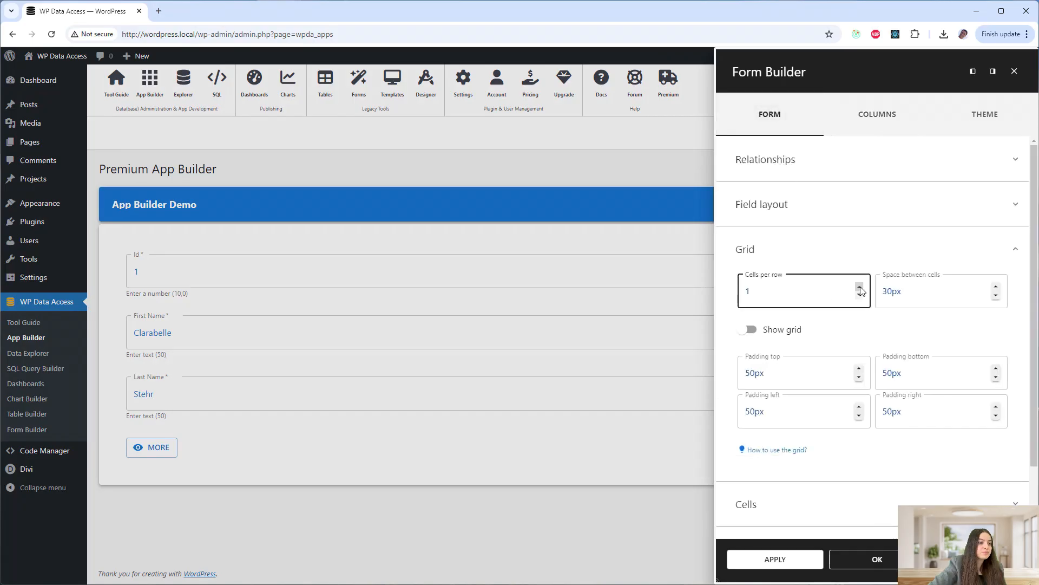
left_click(860, 287)
left_click(861, 287)
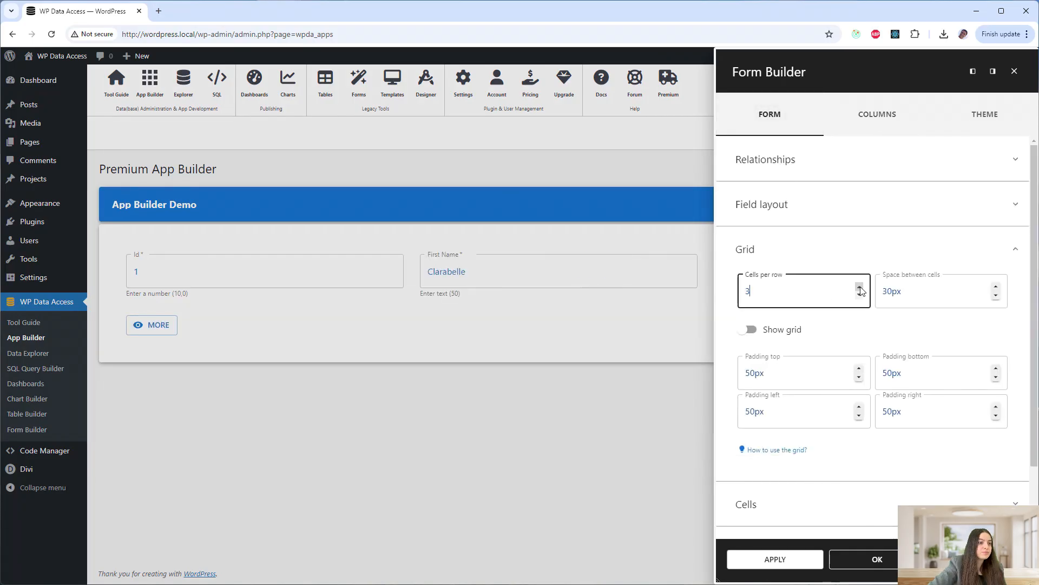
Make the First Name field span 2 grid cells and save the form settings
left_click(879, 115)
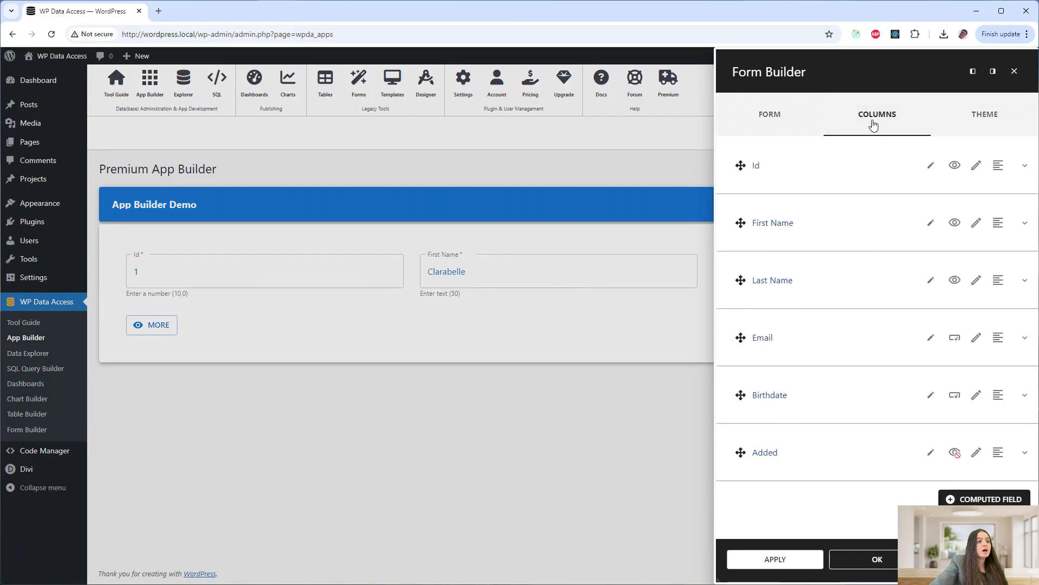
left_click(838, 247)
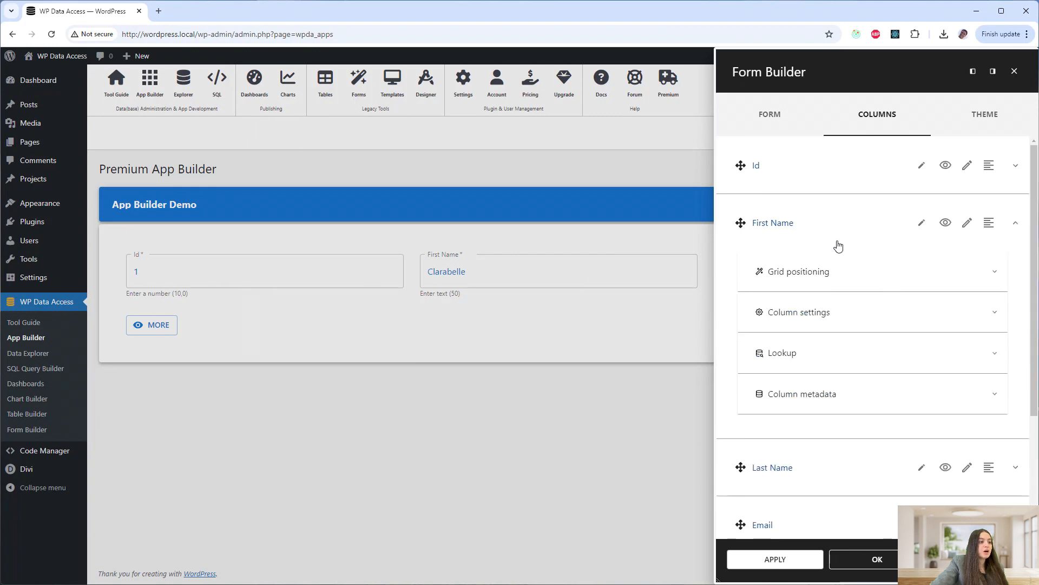
left_click(830, 272)
left_click(875, 327)
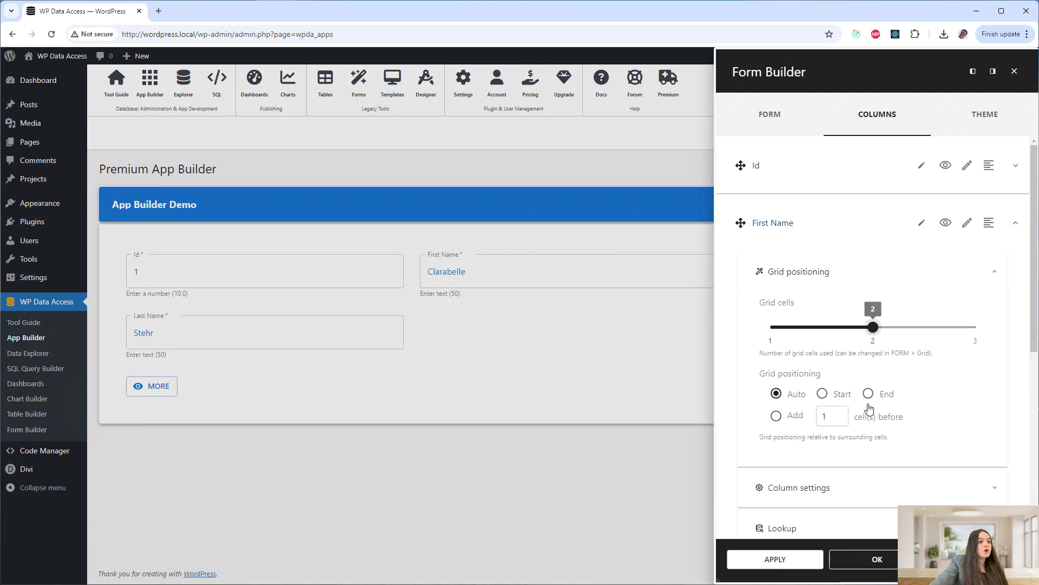
left_click(868, 559)
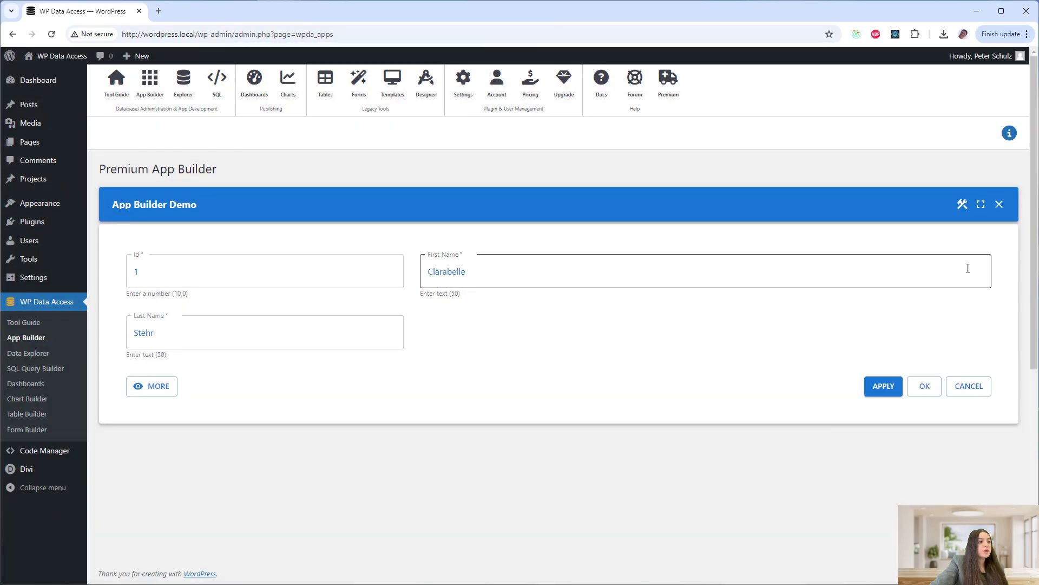
Make the Last Name field span 2 grid cells, set its grid positioning to End, and save the form settings
left_click(962, 204)
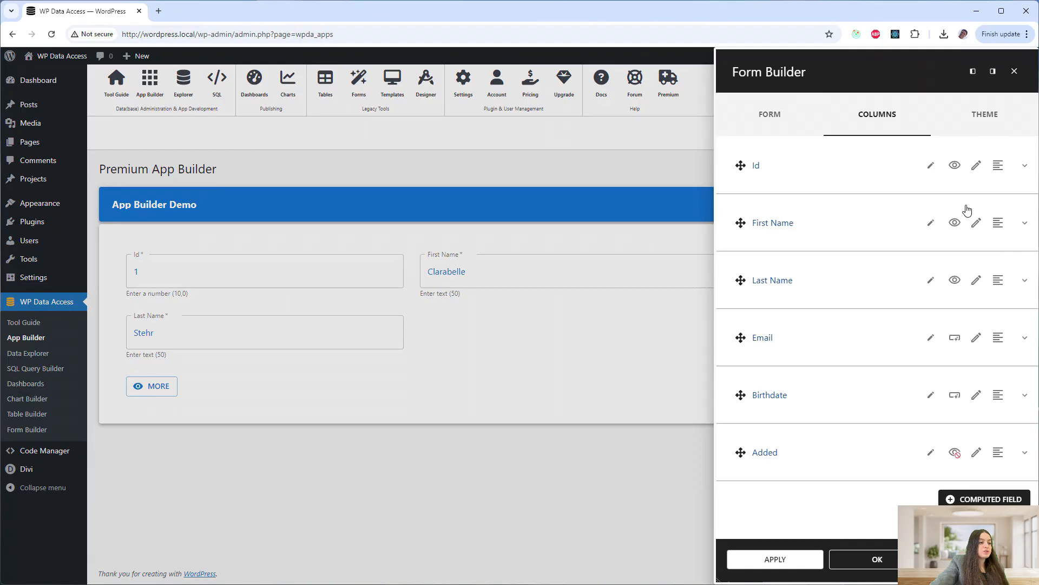
left_click(858, 299)
left_click(859, 341)
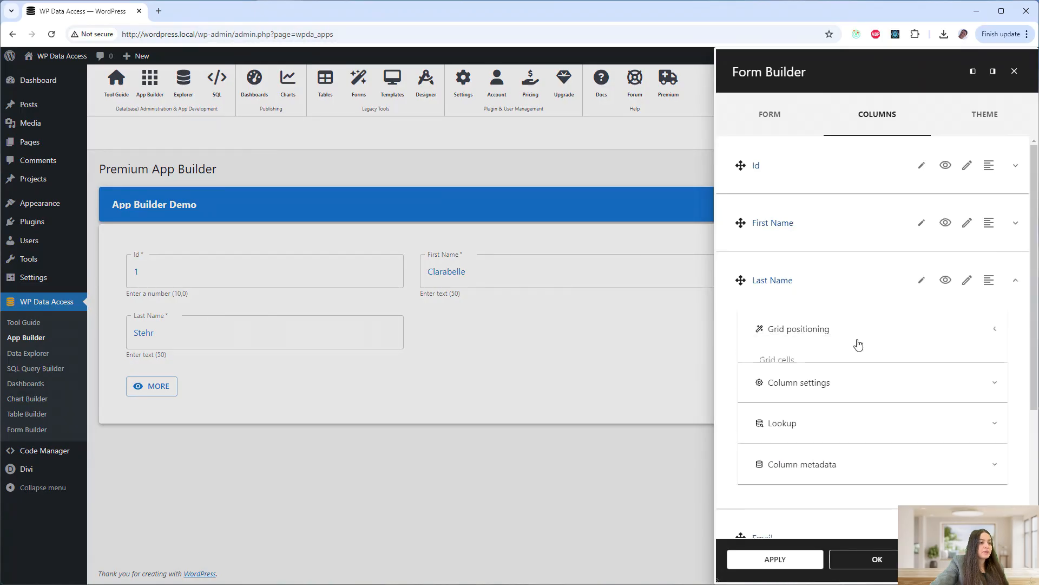
left_click(873, 385)
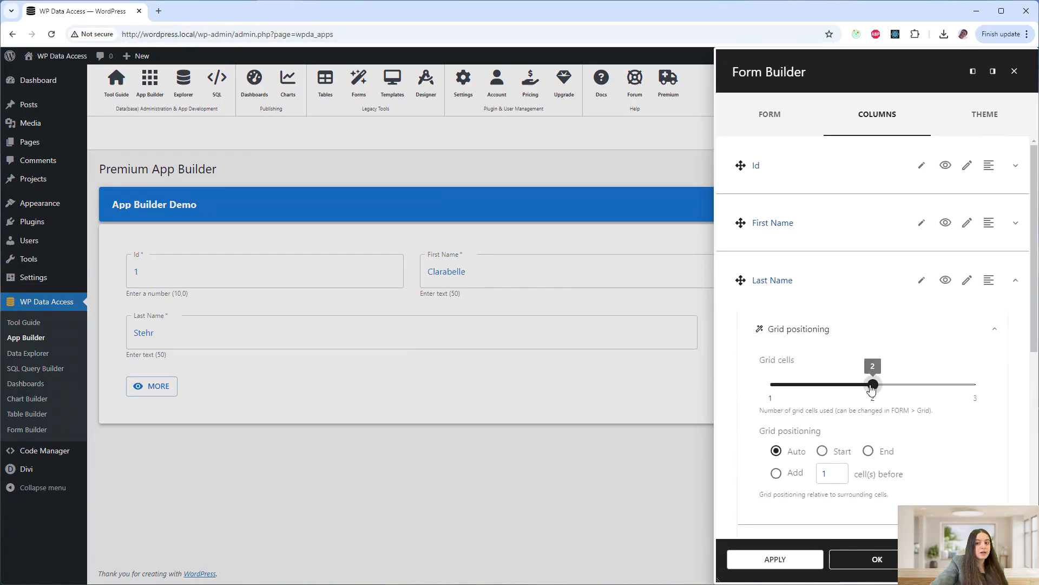
left_click(867, 452)
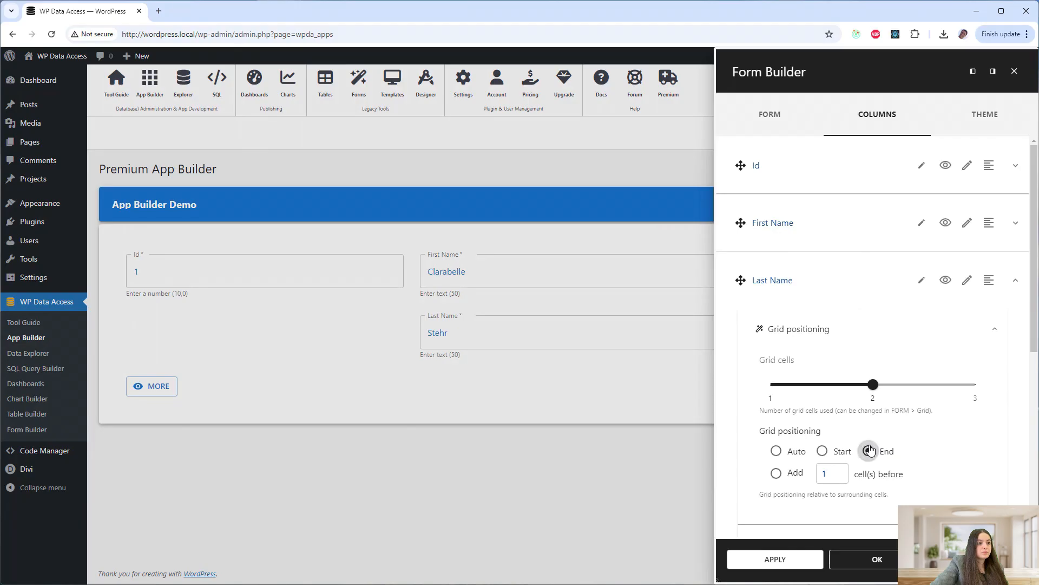
left_click(893, 560)
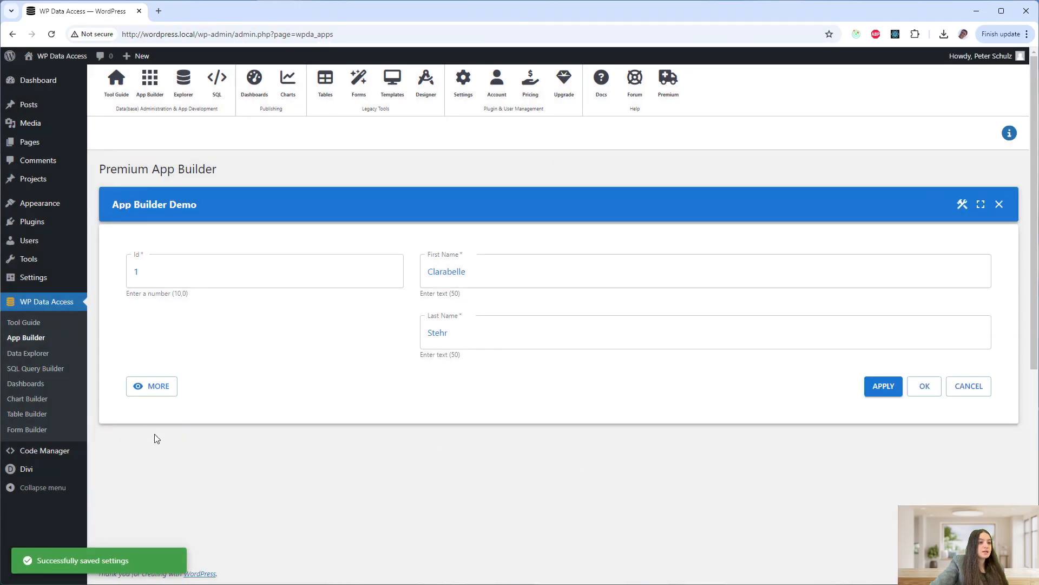
Expand and collapse the form's additional fields to check how Email and Birthdate are laid out
left_click(154, 386)
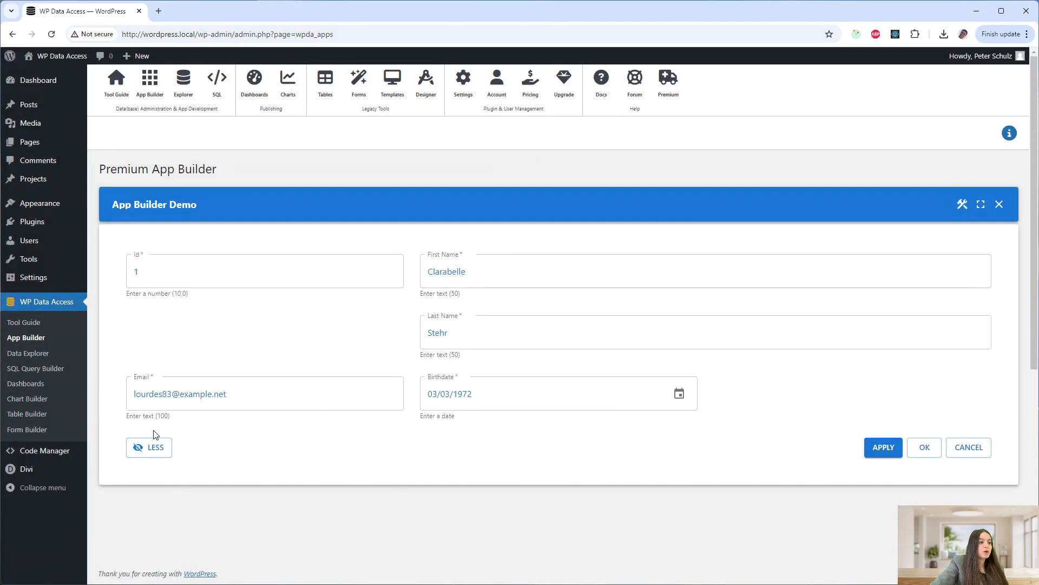
left_click(153, 447)
left_click(152, 388)
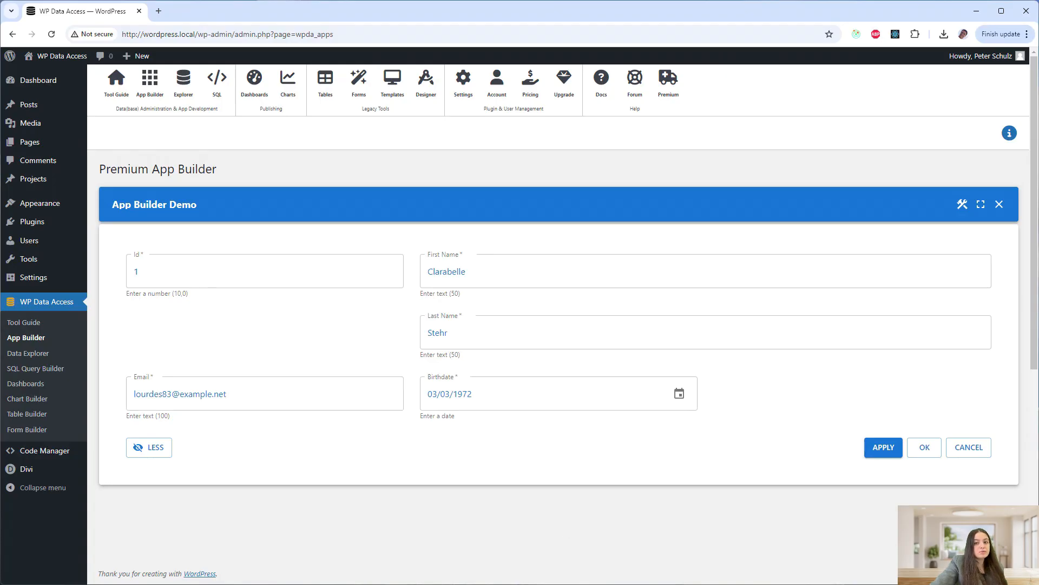
Return to the app list, change the search to "sas classic demo chart", and run the Chart app in build mode
left_click(1000, 205)
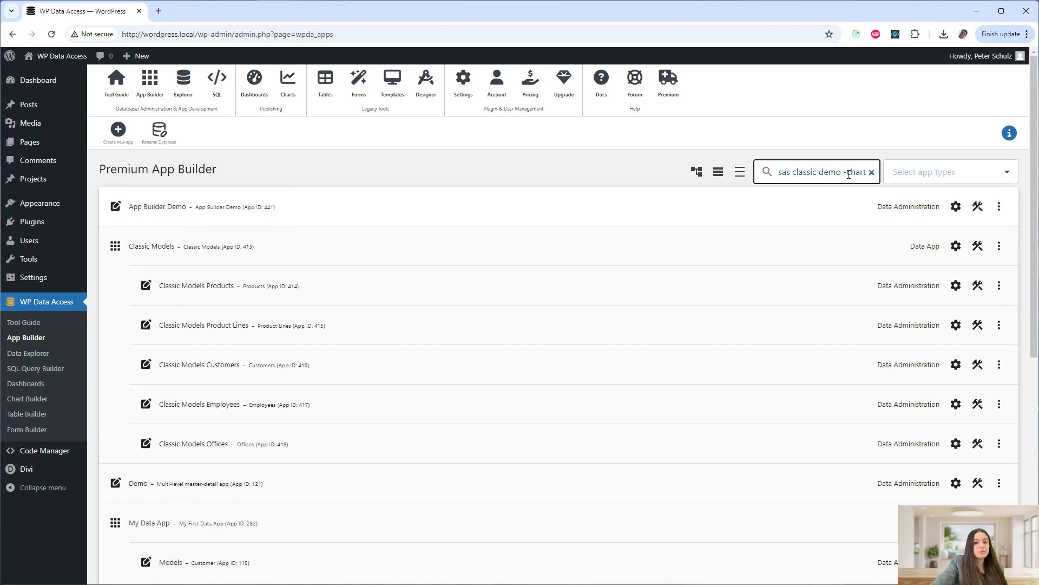
key("BackSpace")
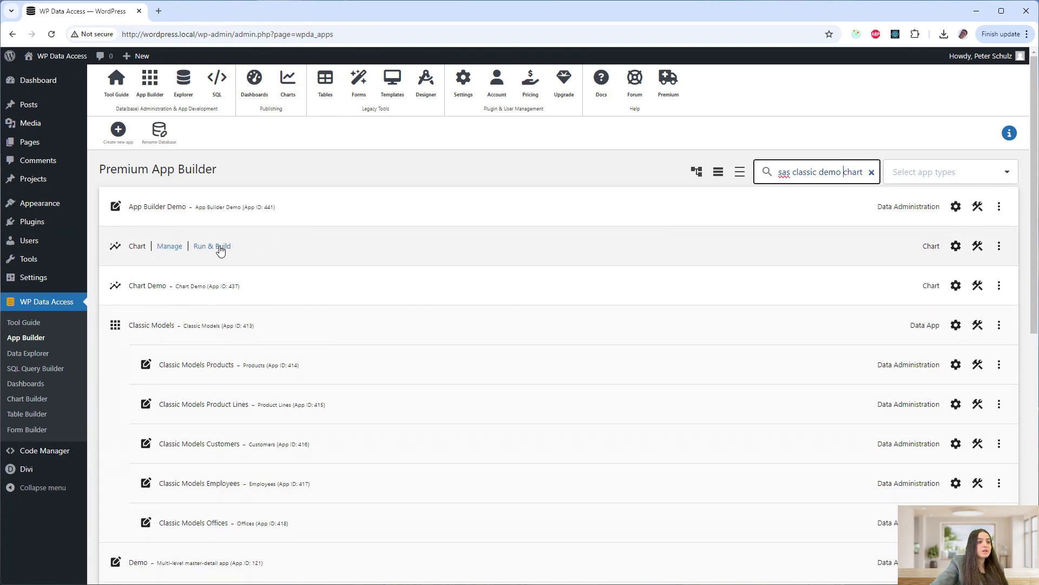
left_click(219, 246)
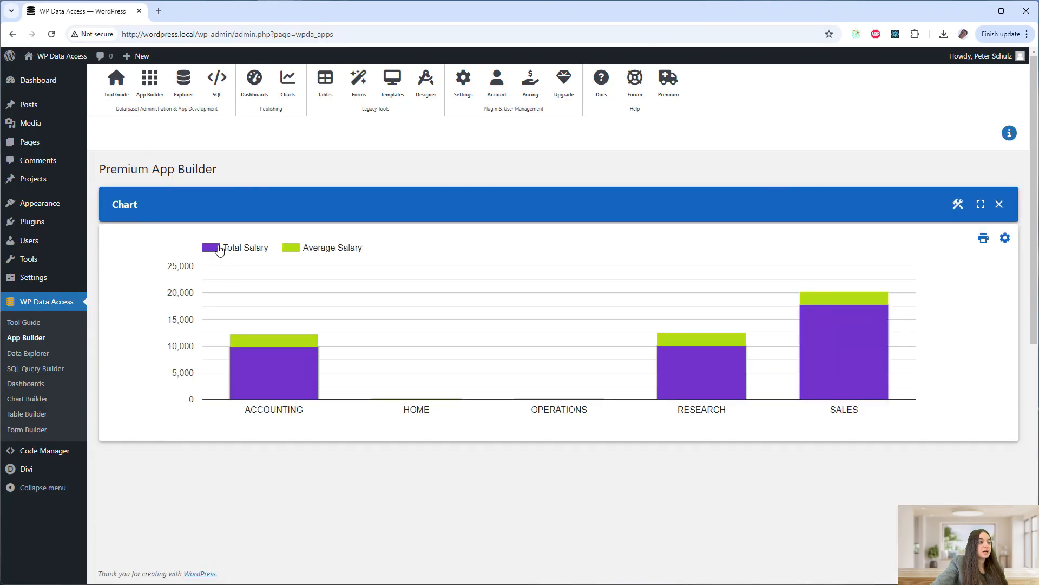
Examine the chart settings, chart types and theme options in the Chart Builder, and return to the app list
left_click(959, 206)
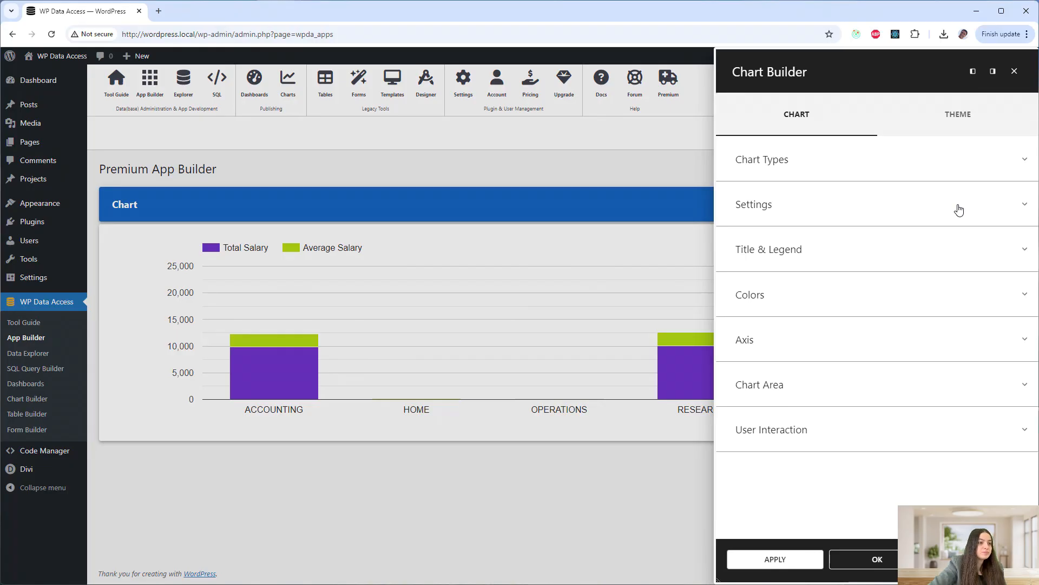
left_click(940, 211)
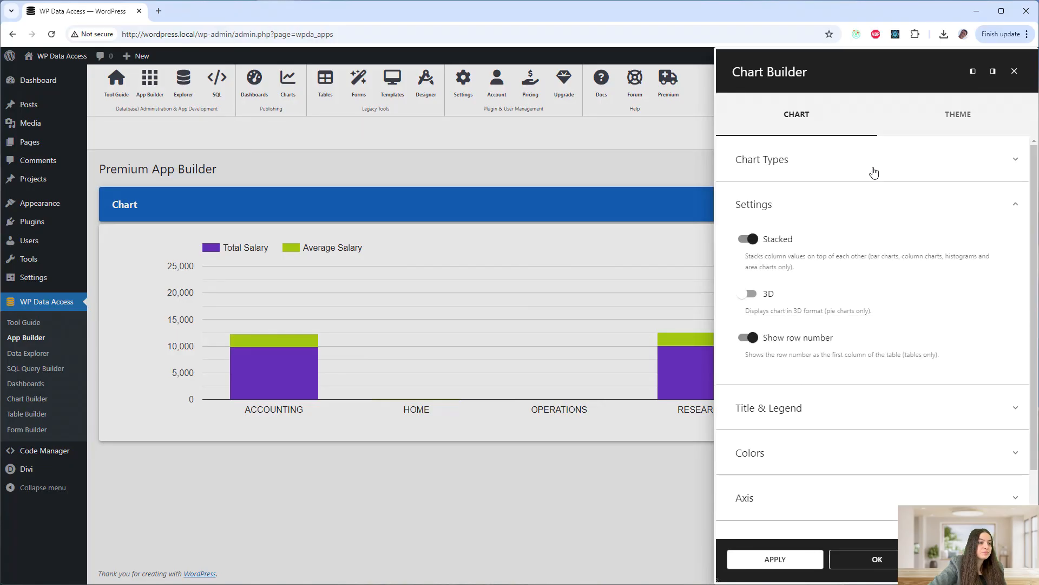
left_click(891, 159)
left_click(952, 124)
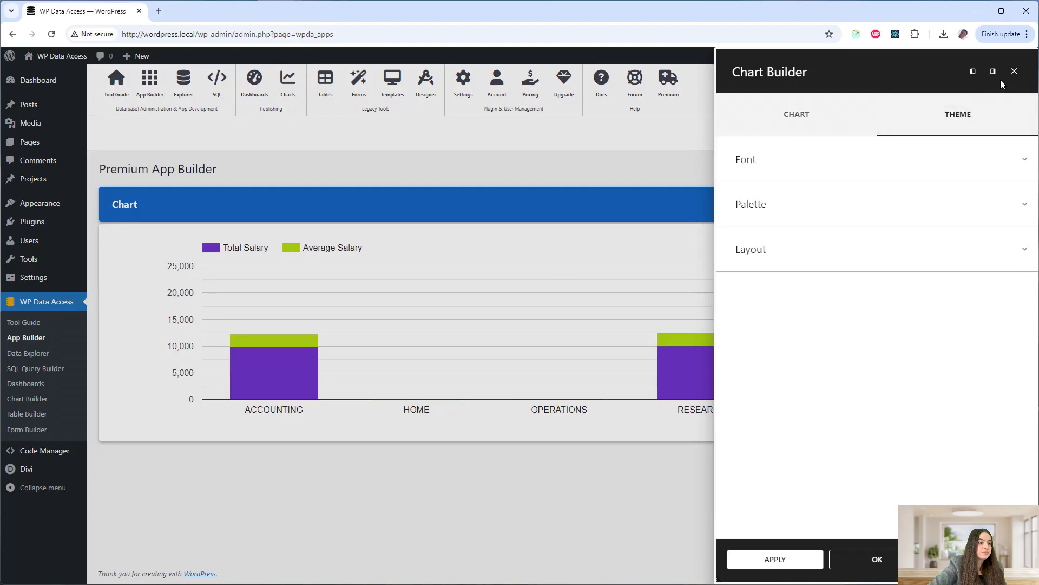
left_click(1016, 72)
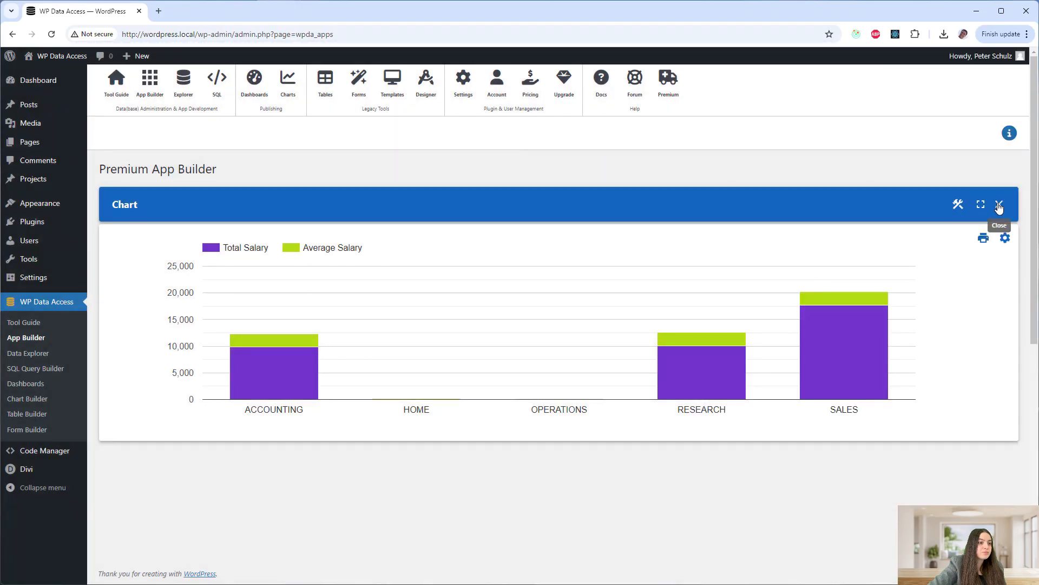
left_click(1000, 206)
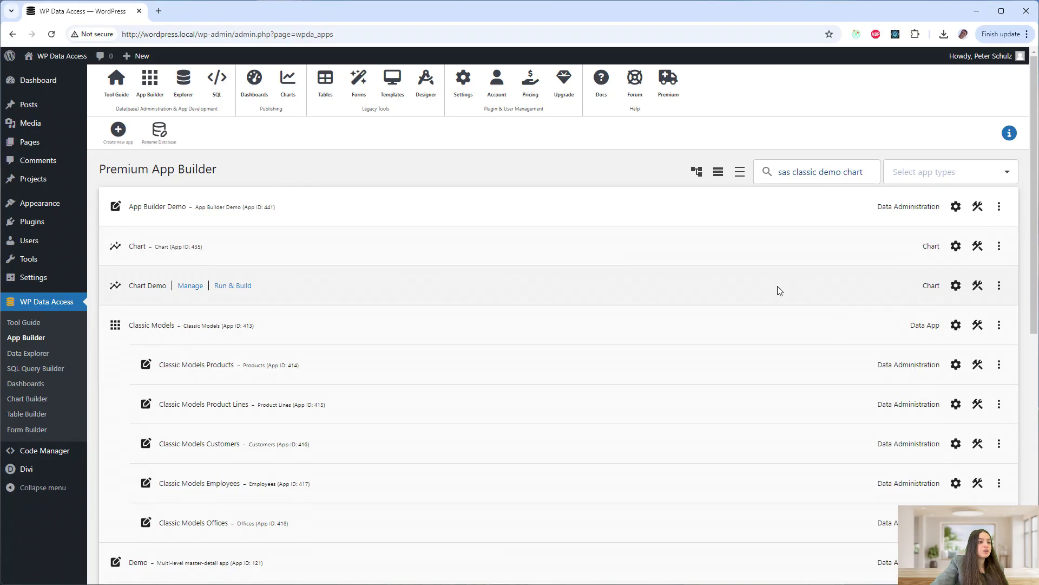